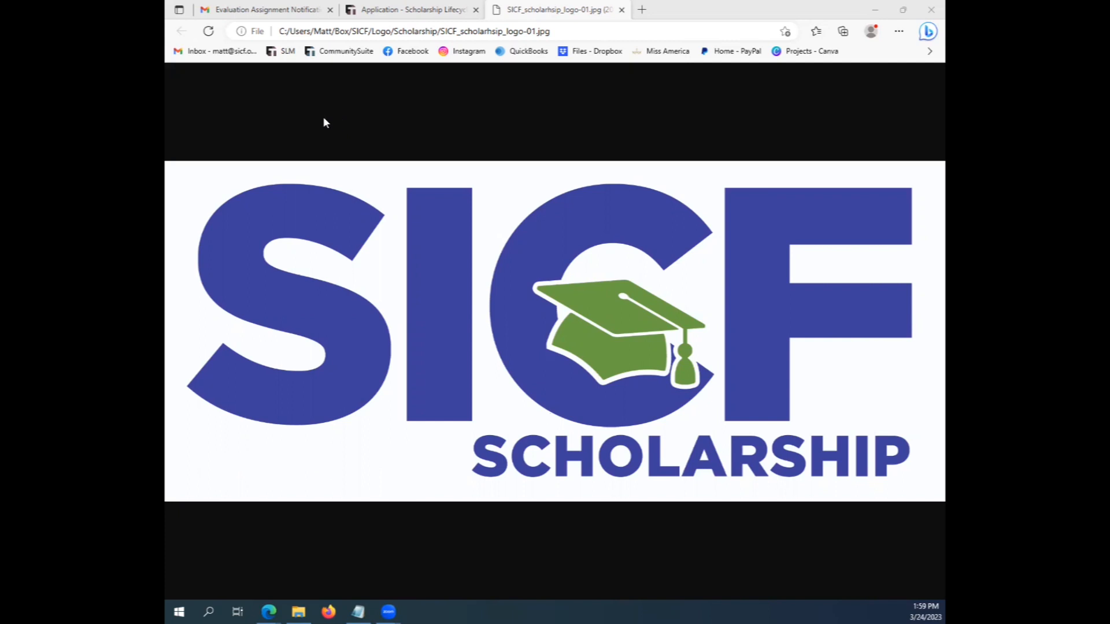
- Follow the grant portal link in the Evaluation Assignment Notification email and log on with the prefilled credentials
{"action": "left_click", "coordinate": [274, 4]}
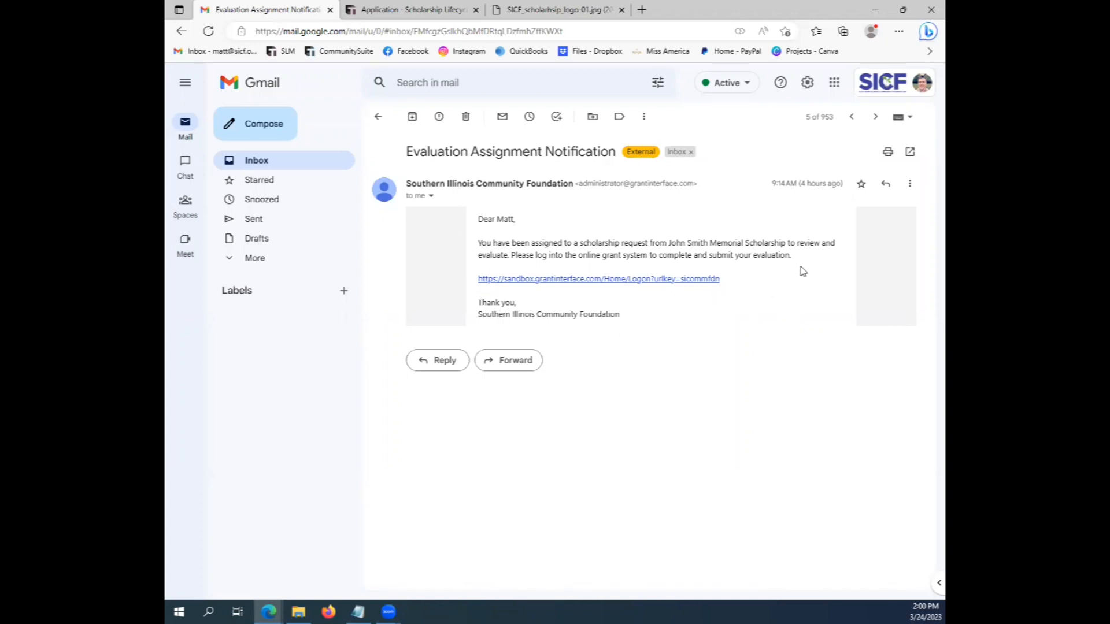
{"action": "left_click", "coordinate": [623, 283]}
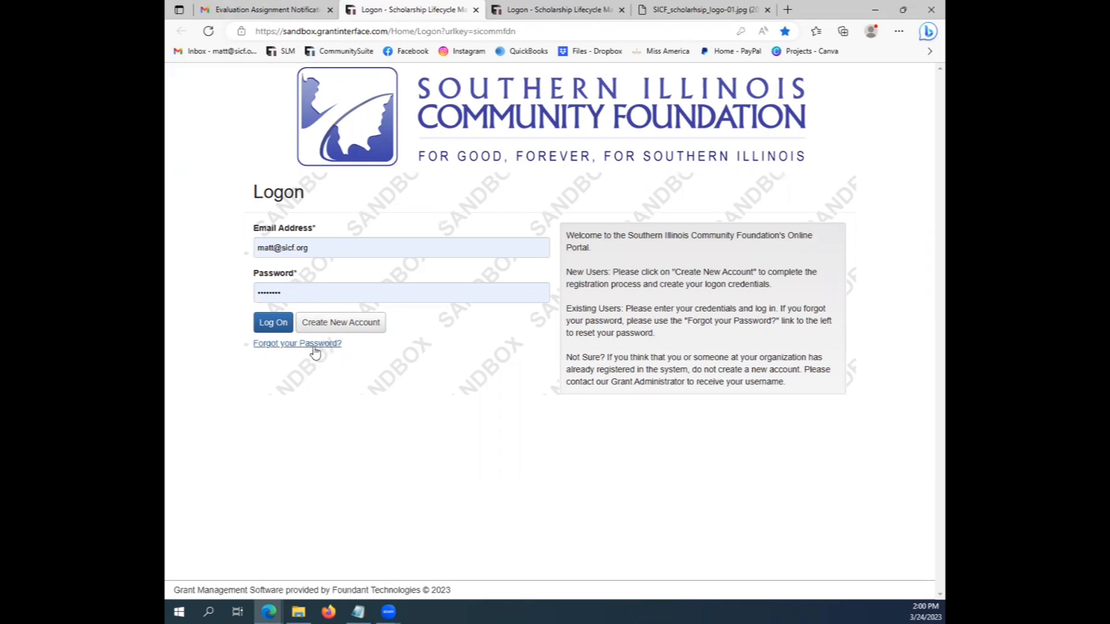
{"action": "left_click", "coordinate": [286, 326]}
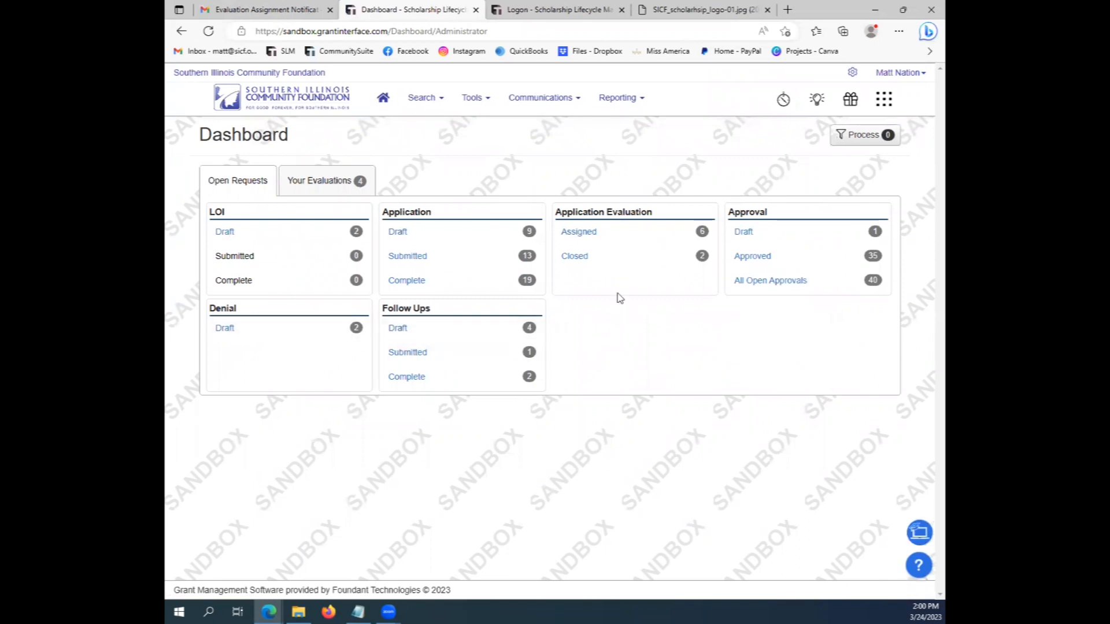
- Open the evaluator's evaluation form for the Example Scholarship request from the assigned application evaluations
{"action": "left_click", "coordinate": [578, 232]}
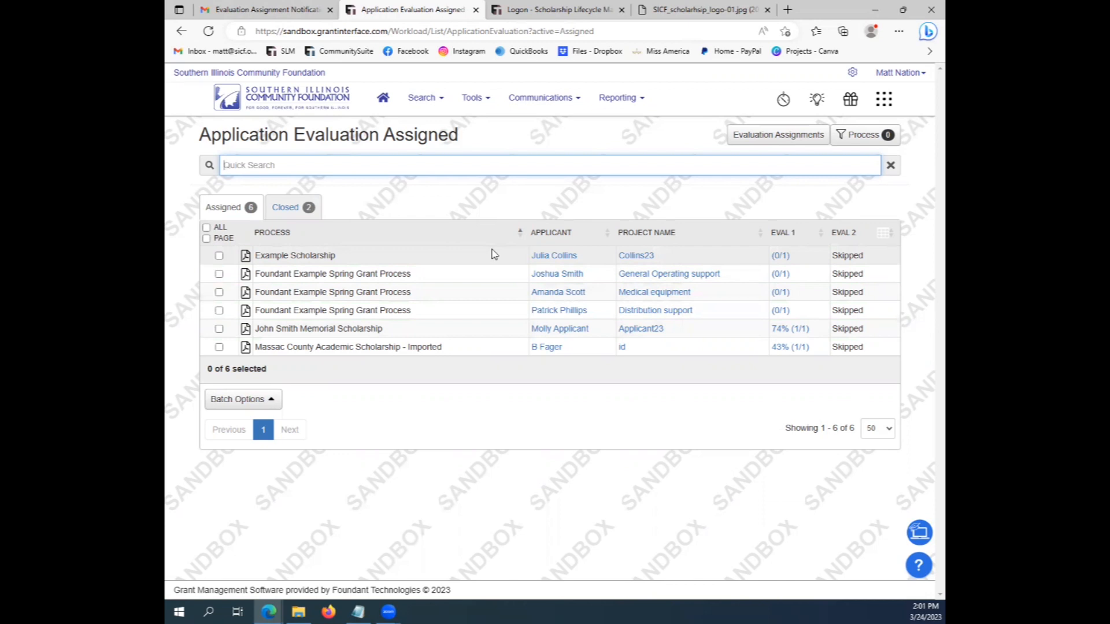
{"action": "left_click", "coordinate": [781, 256]}
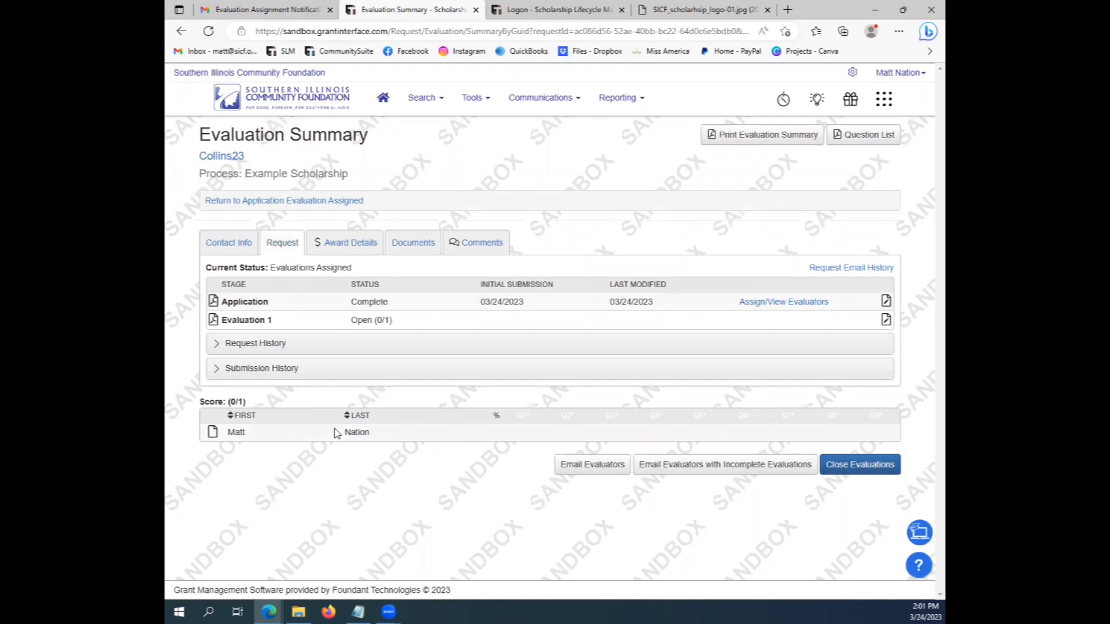
{"action": "left_click", "coordinate": [213, 432]}
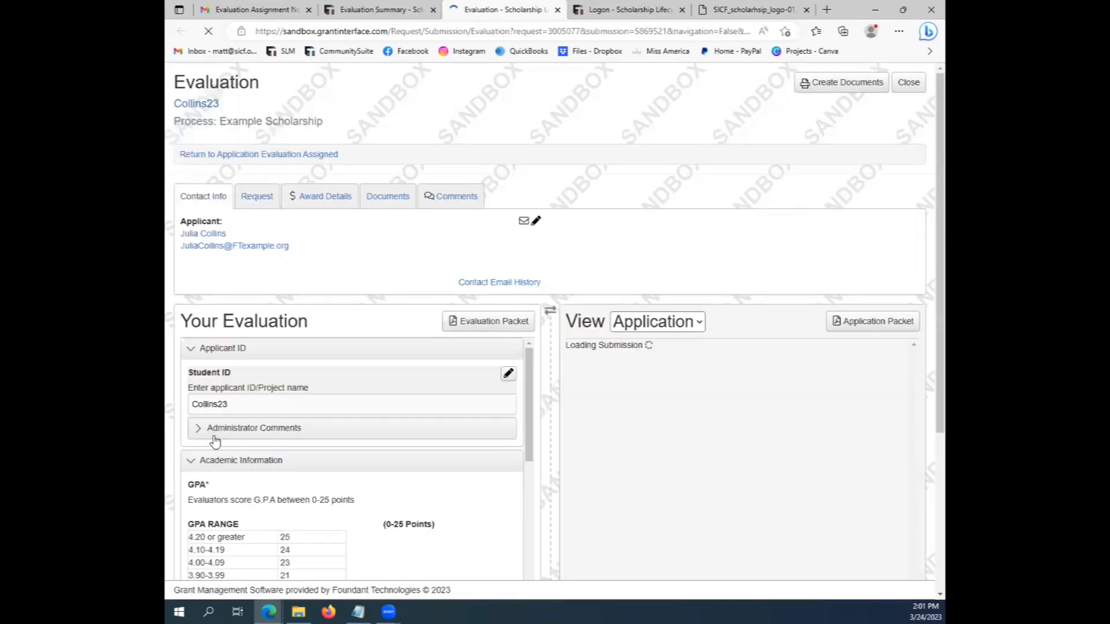
- Look through all scoring sections of the evaluation form and the applicant's answers in the application beside it
{"action": "scroll", "coordinate": [458, 310], "scroll_direction": "down", "scroll_amount": 4}
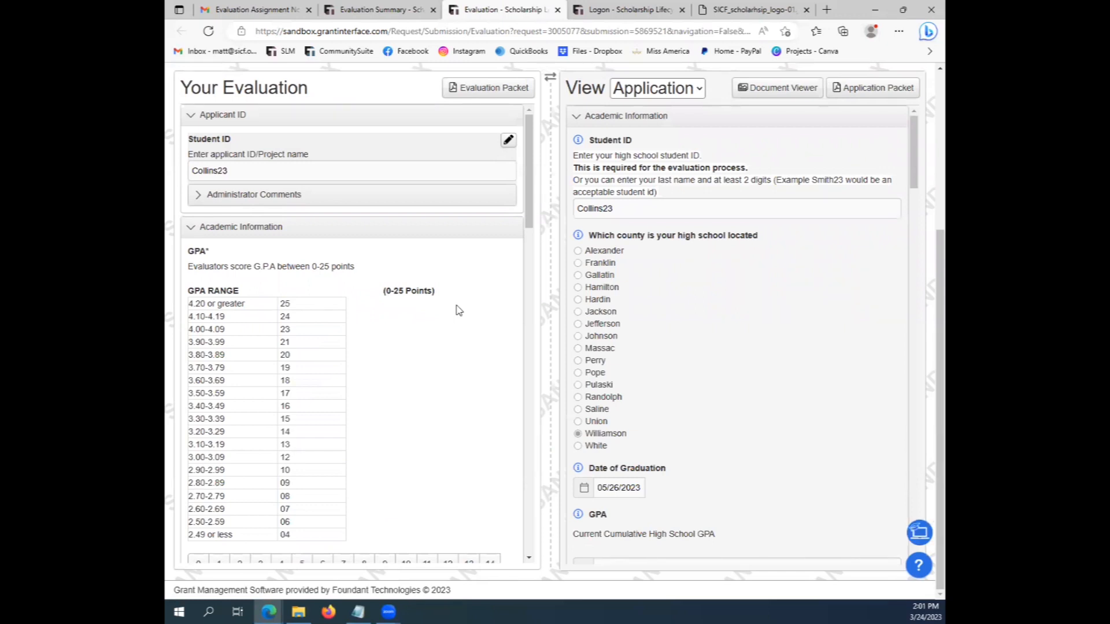
{"action": "scroll", "coordinate": [419, 319], "scroll_direction": "down", "scroll_amount": 8}
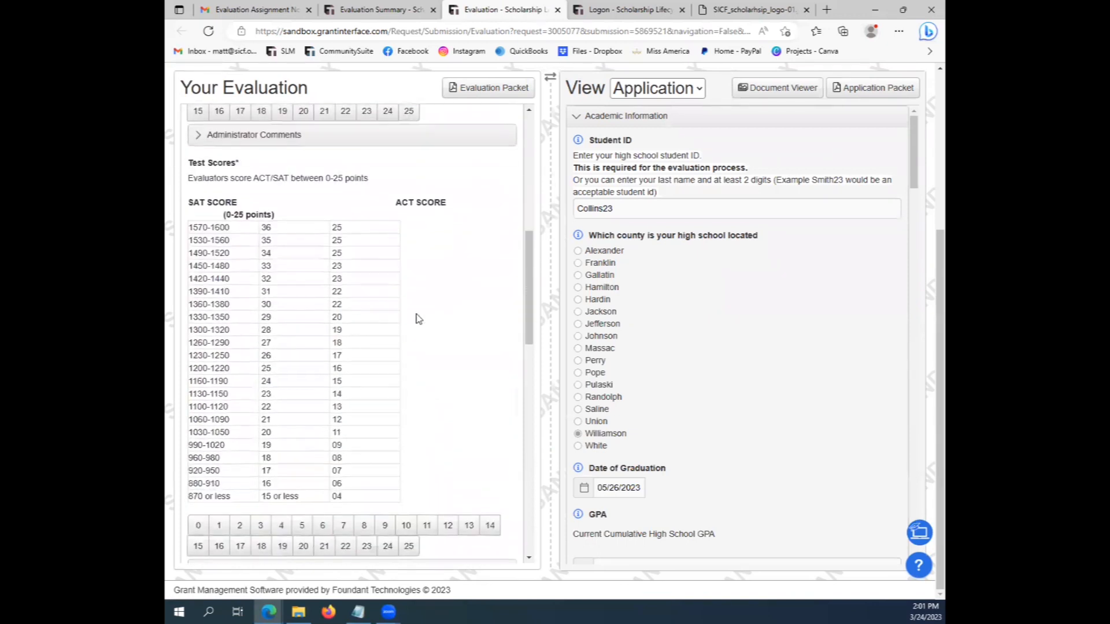
{"action": "scroll", "coordinate": [419, 319], "scroll_direction": "down", "scroll_amount": 10}
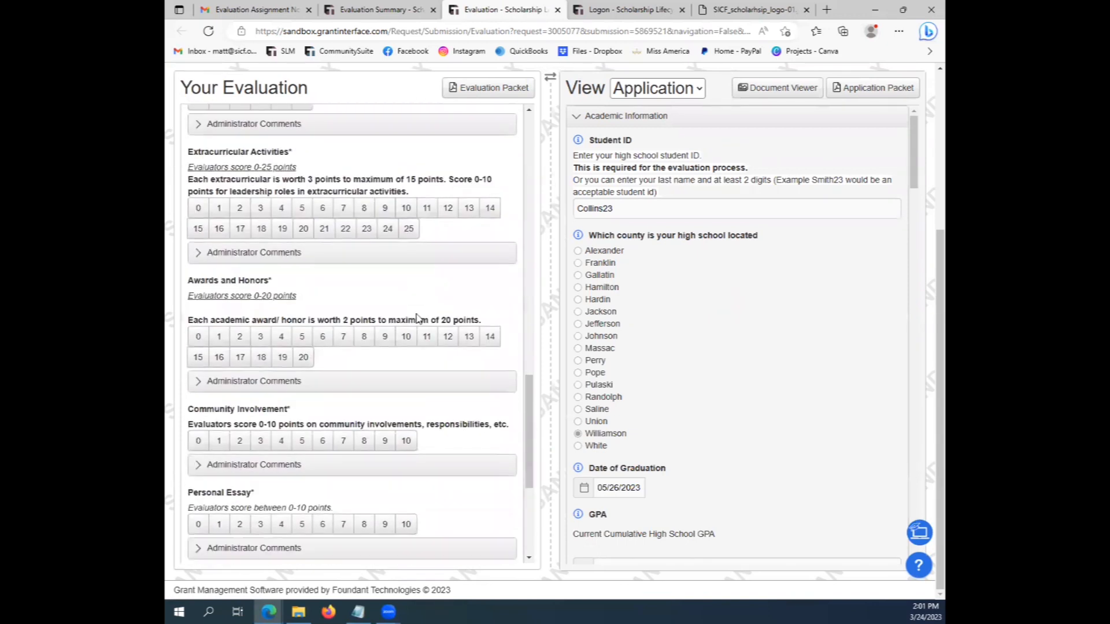
{"action": "scroll", "coordinate": [417, 319], "scroll_direction": "down", "scroll_amount": 5}
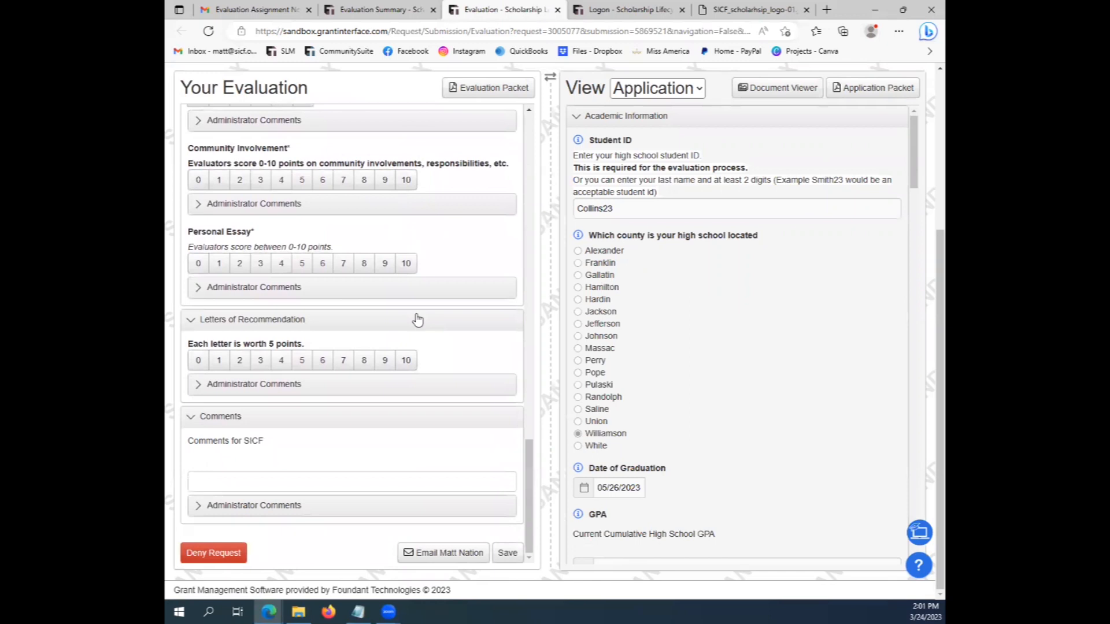
{"action": "scroll", "coordinate": [417, 320], "scroll_direction": "up", "scroll_amount": 20}
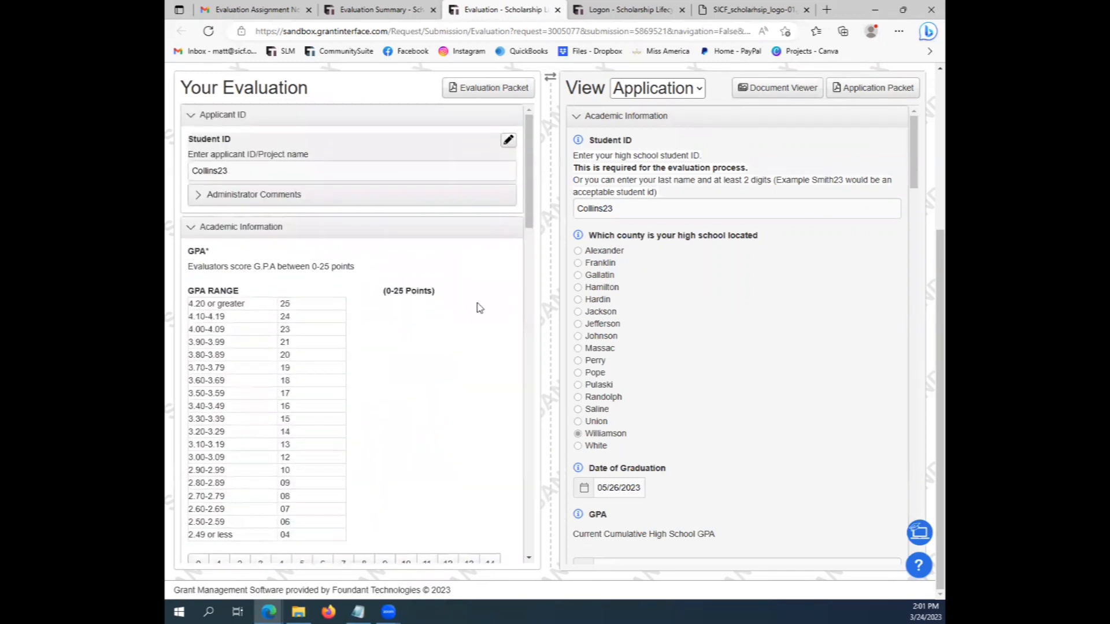
{"action": "scroll", "coordinate": [658, 280], "scroll_direction": "down", "scroll_amount": 10}
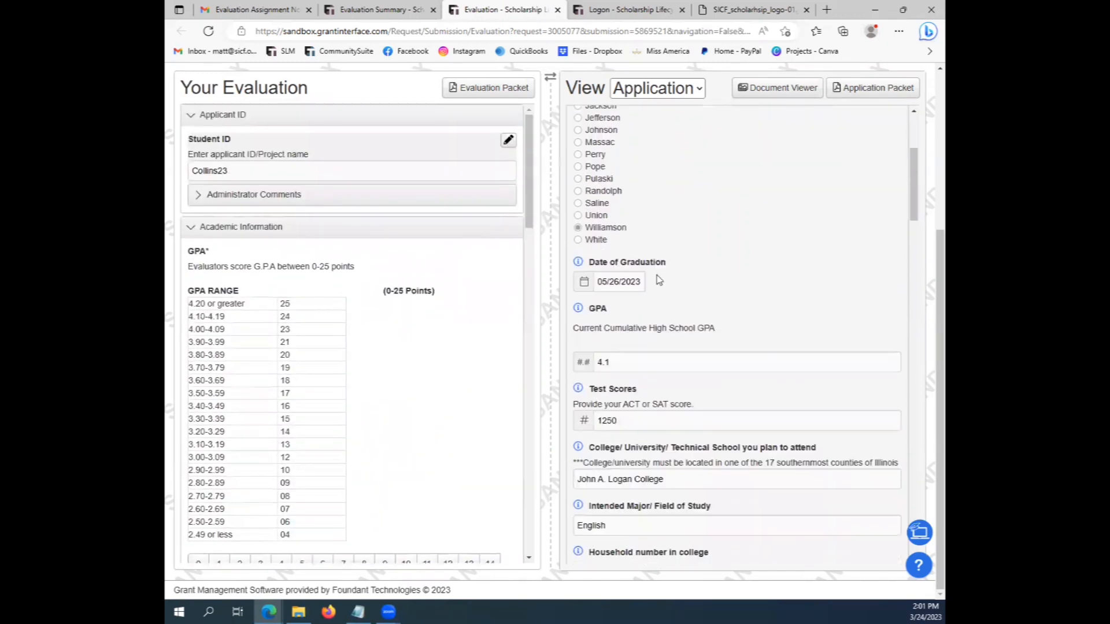
{"action": "scroll", "coordinate": [657, 280], "scroll_direction": "down", "scroll_amount": 10}
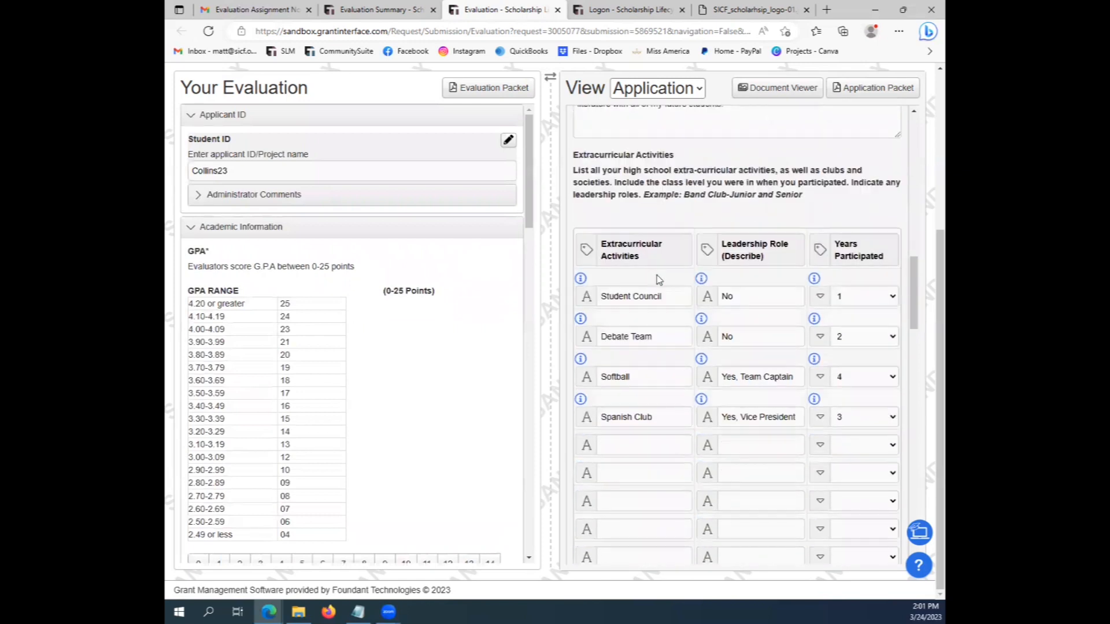
{"action": "scroll", "coordinate": [655, 274], "scroll_direction": "up", "scroll_amount": 20}
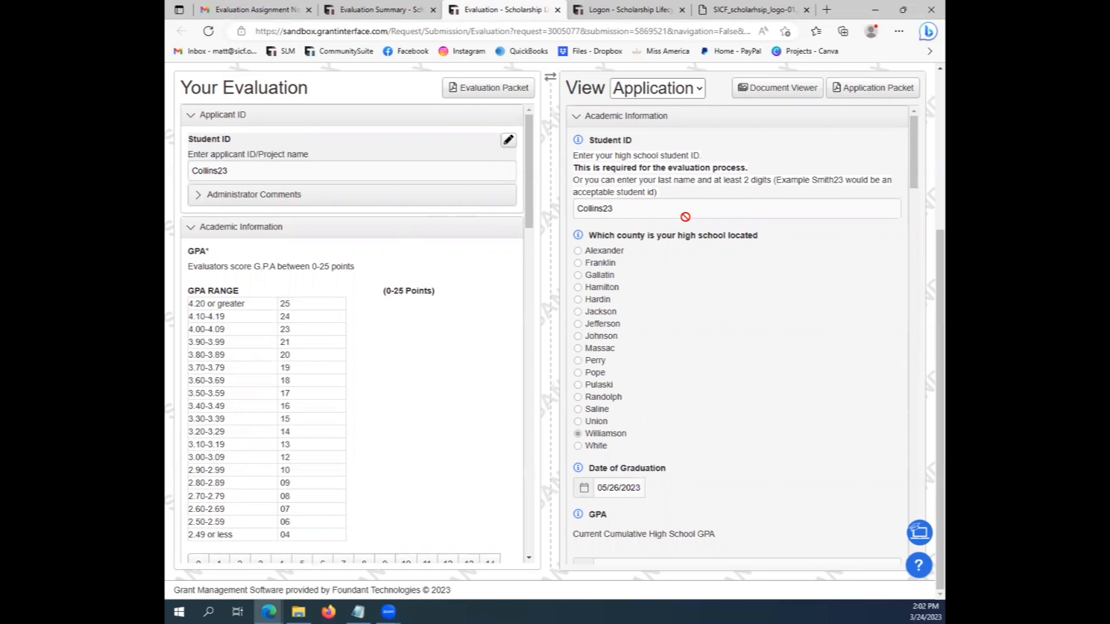
- Check the applicant's GPA in the application against the GPA range table and score the GPA 24 points
{"action": "scroll", "coordinate": [661, 234], "scroll_direction": "down", "scroll_amount": 1}
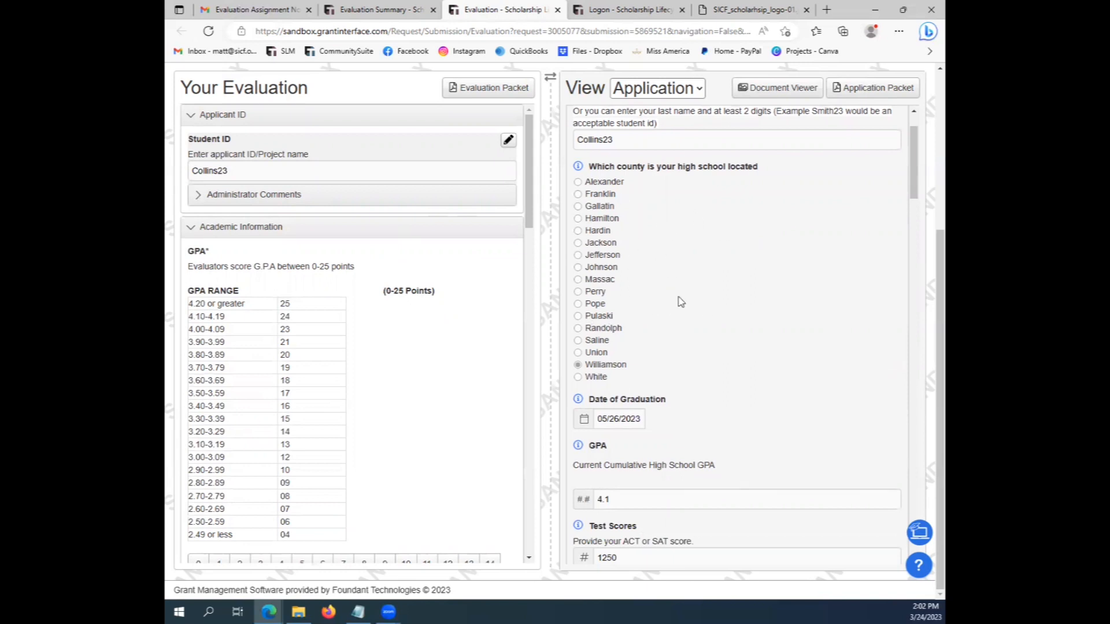
{"action": "scroll", "coordinate": [654, 271], "scroll_direction": "down", "scroll_amount": 1}
{"action": "scroll", "coordinate": [654, 271], "scroll_direction": "down", "scroll_amount": 2}
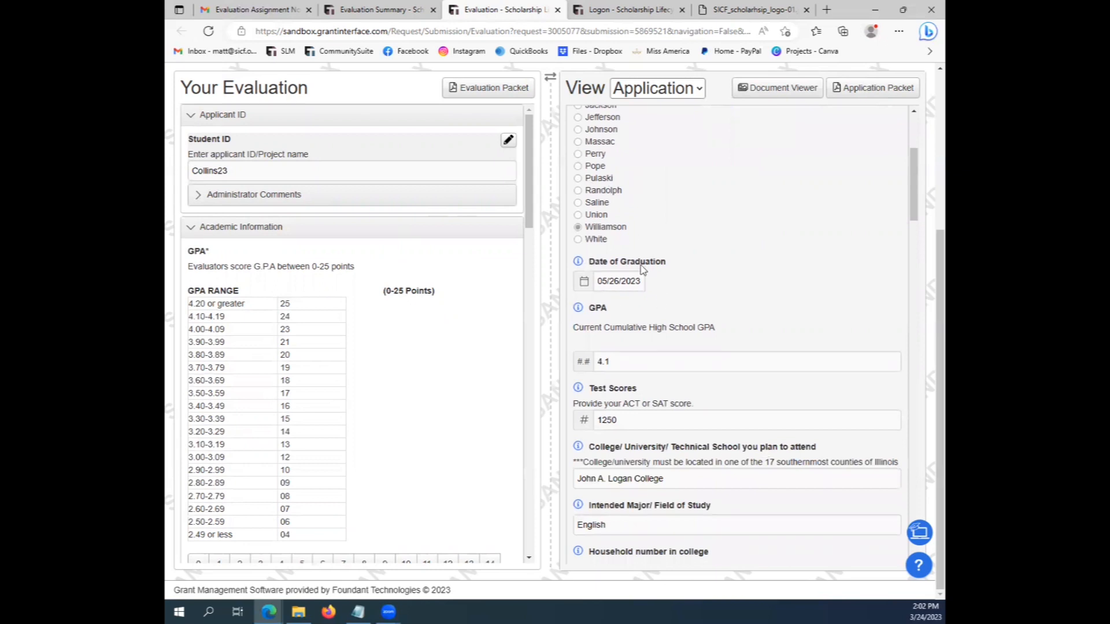
{"action": "scroll", "coordinate": [642, 264], "scroll_direction": "down", "scroll_amount": 3}
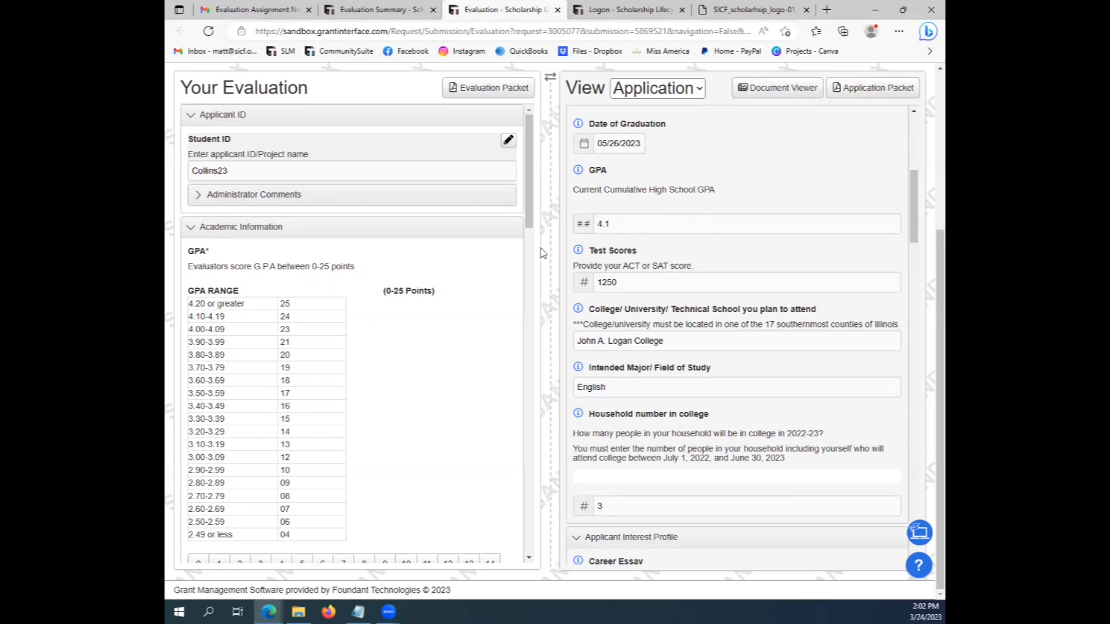
{"action": "scroll", "coordinate": [492, 257], "scroll_direction": "down", "scroll_amount": 1}
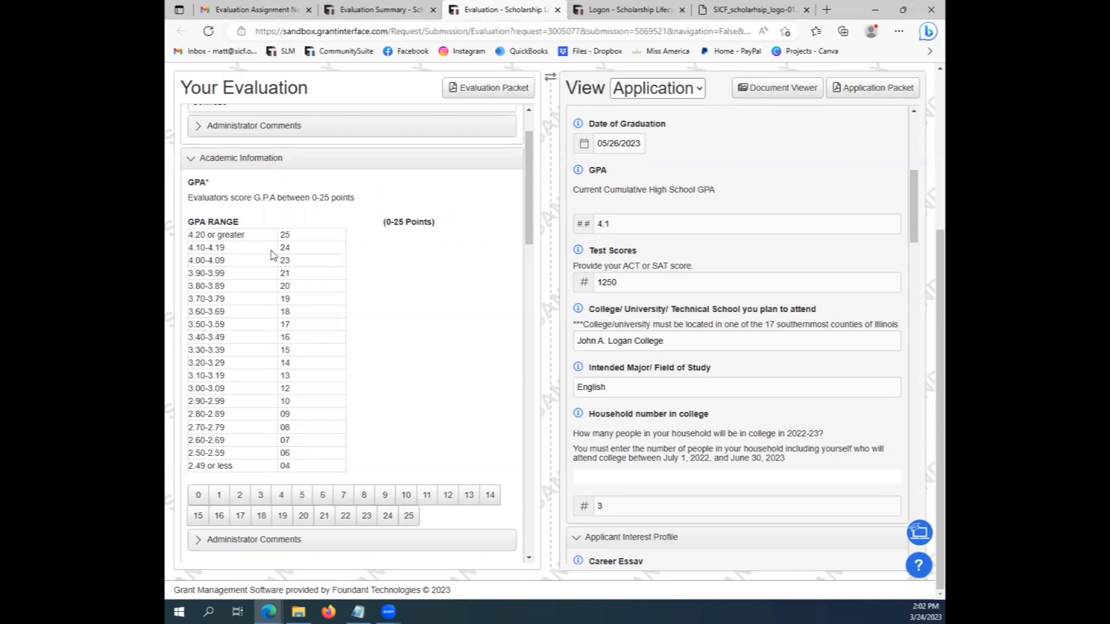
{"action": "left_click", "coordinate": [383, 518]}
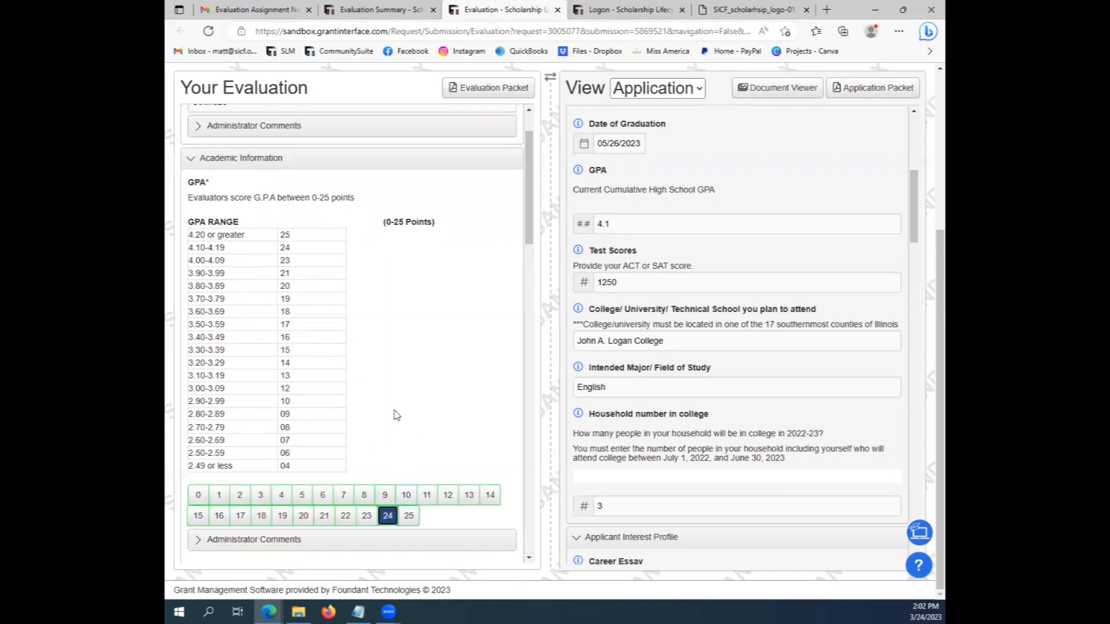
- Compare the applicant's test score with the SAT/ACT table and score Test Scores 17 points
{"action": "scroll", "coordinate": [396, 414], "scroll_direction": "down", "scroll_amount": 1}
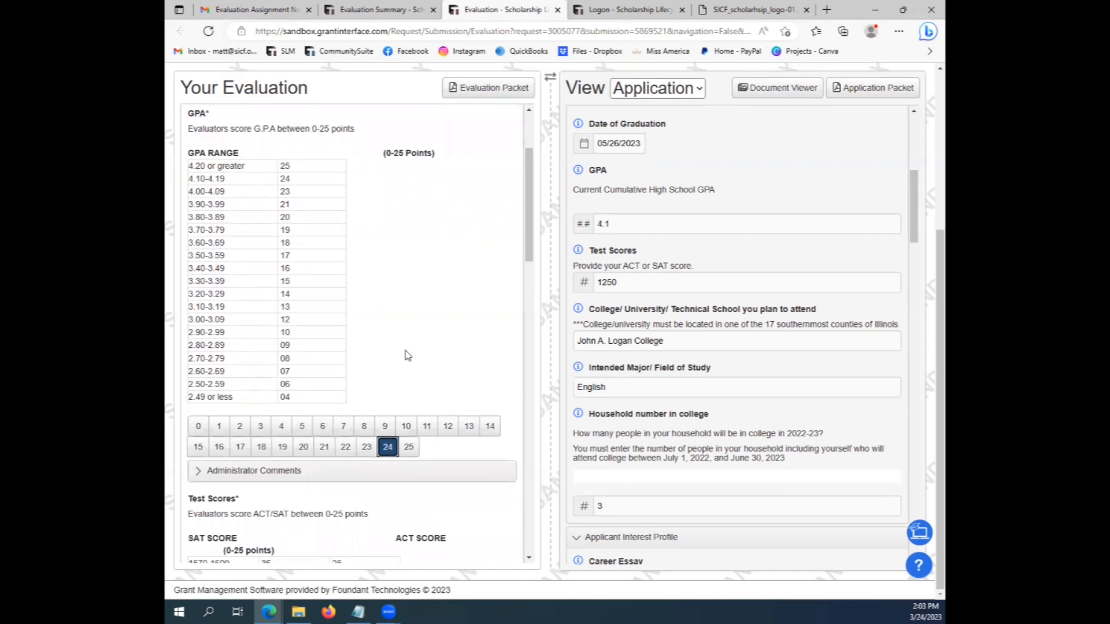
{"action": "scroll", "coordinate": [408, 350], "scroll_direction": "down", "scroll_amount": 3}
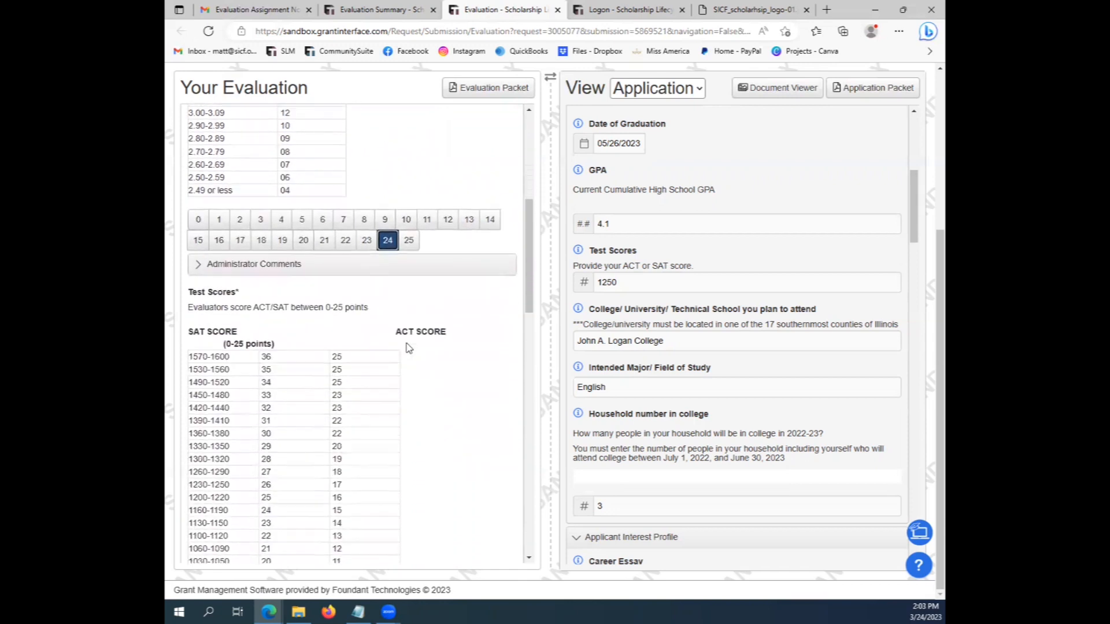
{"action": "scroll", "coordinate": [409, 346], "scroll_direction": "down", "scroll_amount": 2}
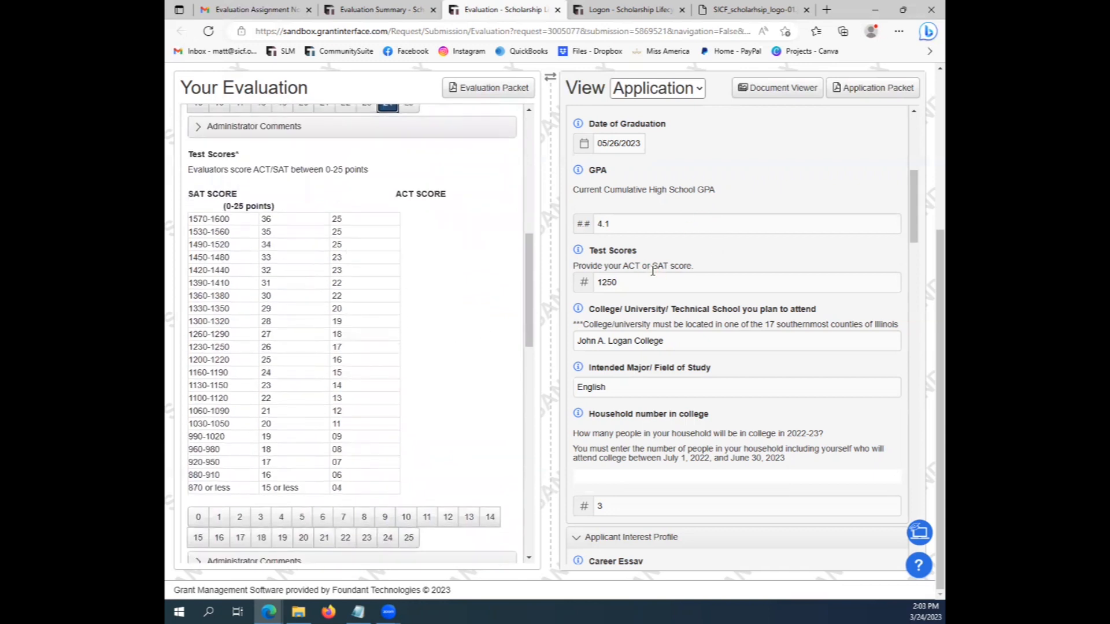
{"action": "scroll", "coordinate": [653, 270], "scroll_direction": "down", "scroll_amount": 1}
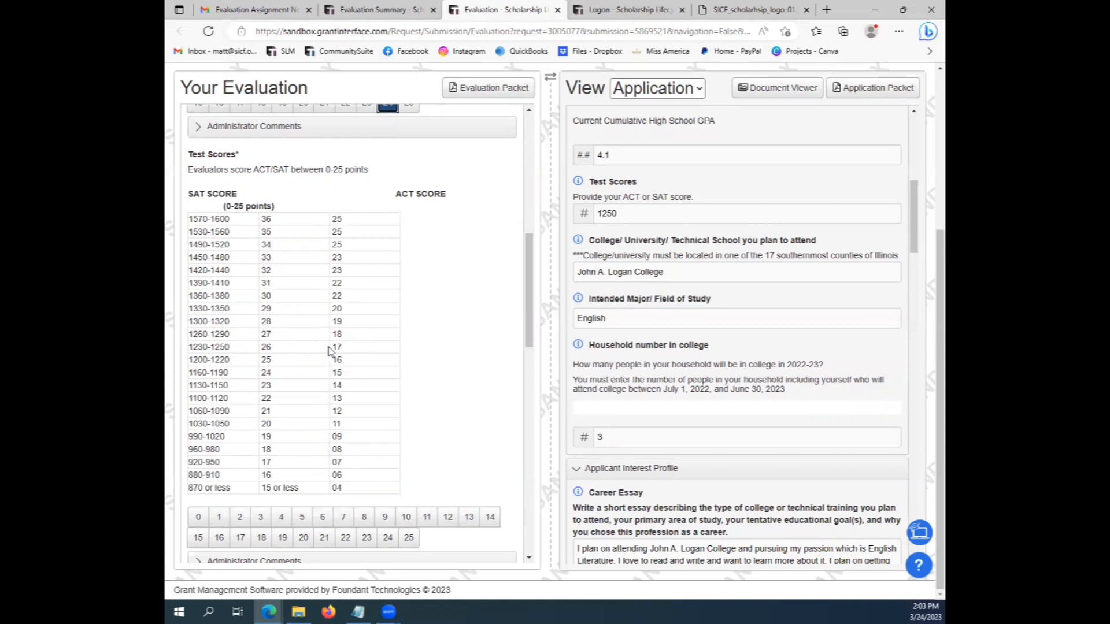
{"action": "scroll", "coordinate": [399, 327], "scroll_direction": "down", "scroll_amount": 1}
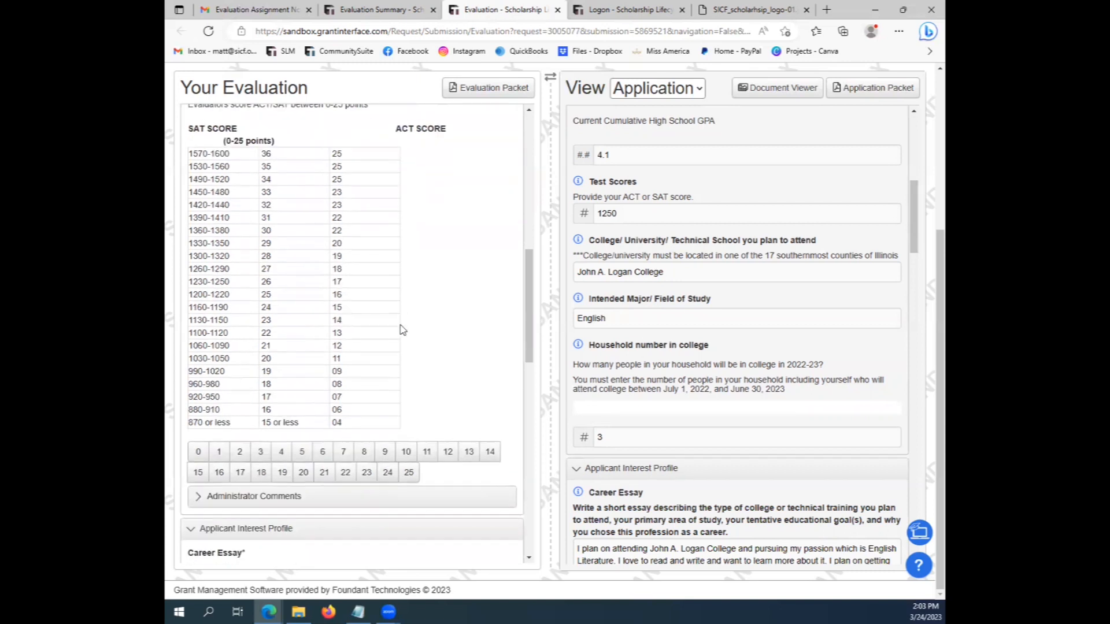
{"action": "left_click", "coordinate": [240, 469]}
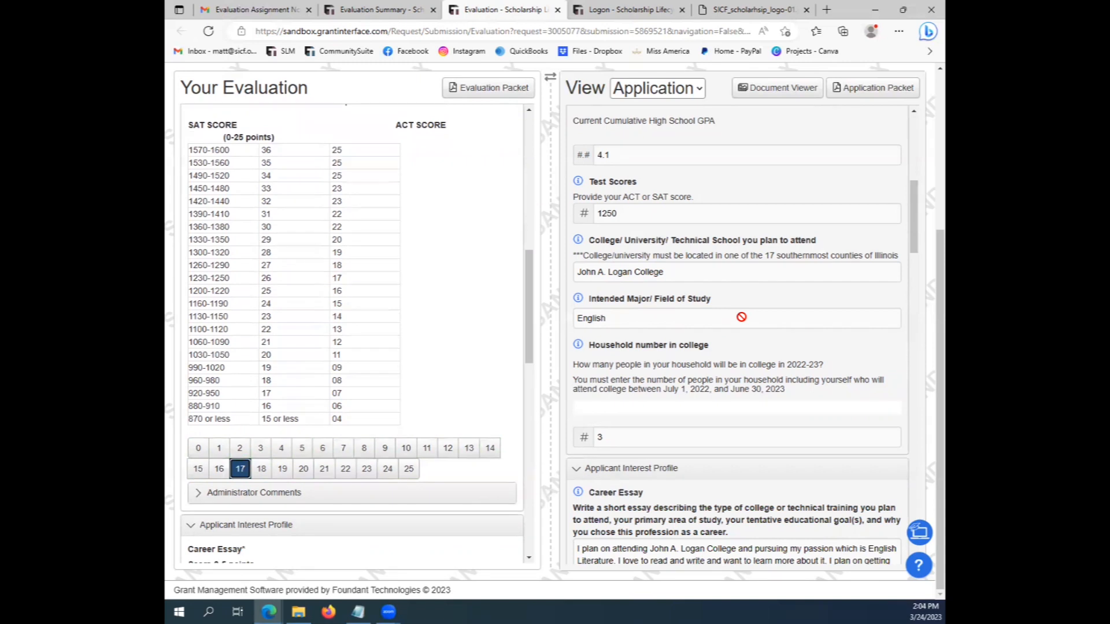
- Read the career essay in the application and score Career Essay 5 points
{"action": "scroll", "coordinate": [741, 317], "scroll_direction": "down", "scroll_amount": 1}
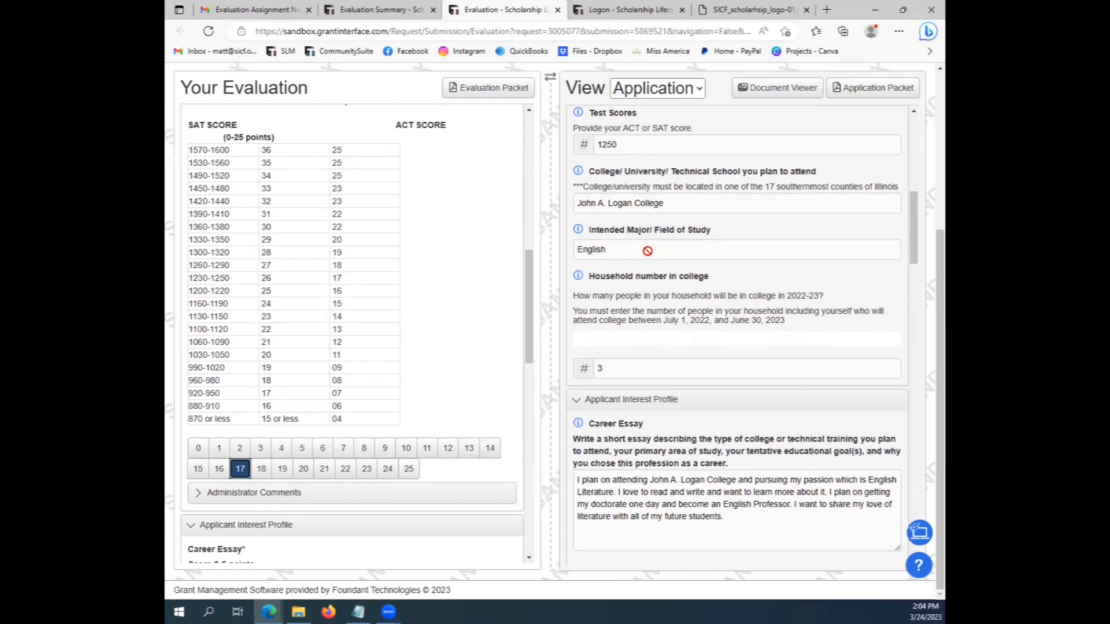
{"action": "scroll", "coordinate": [653, 251], "scroll_direction": "down", "scroll_amount": 1}
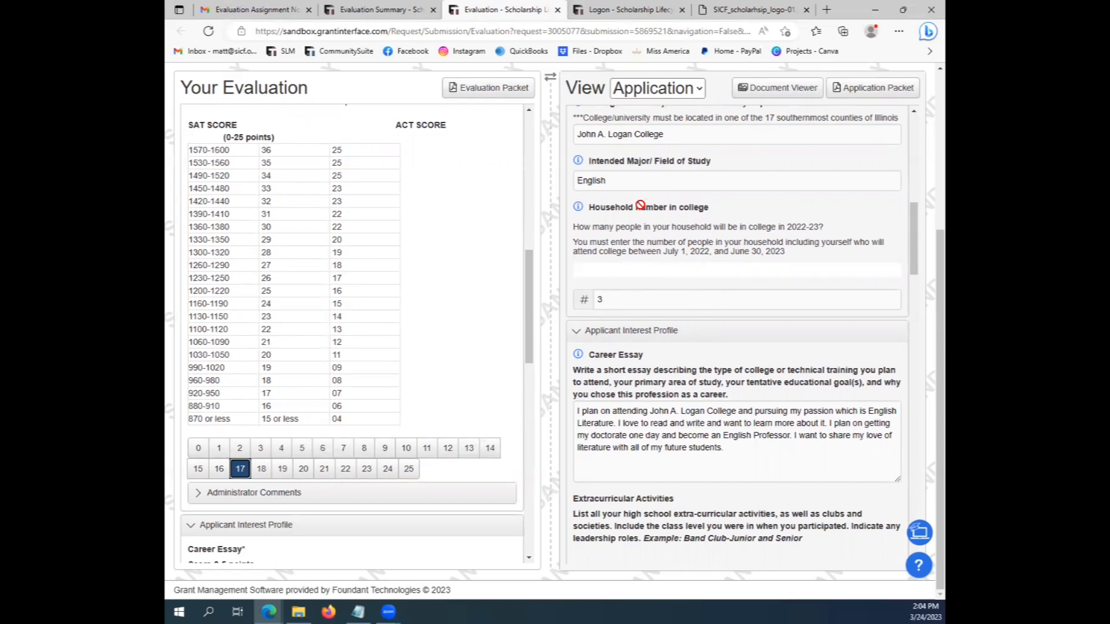
{"action": "scroll", "coordinate": [619, 289], "scroll_direction": "down", "scroll_amount": 3}
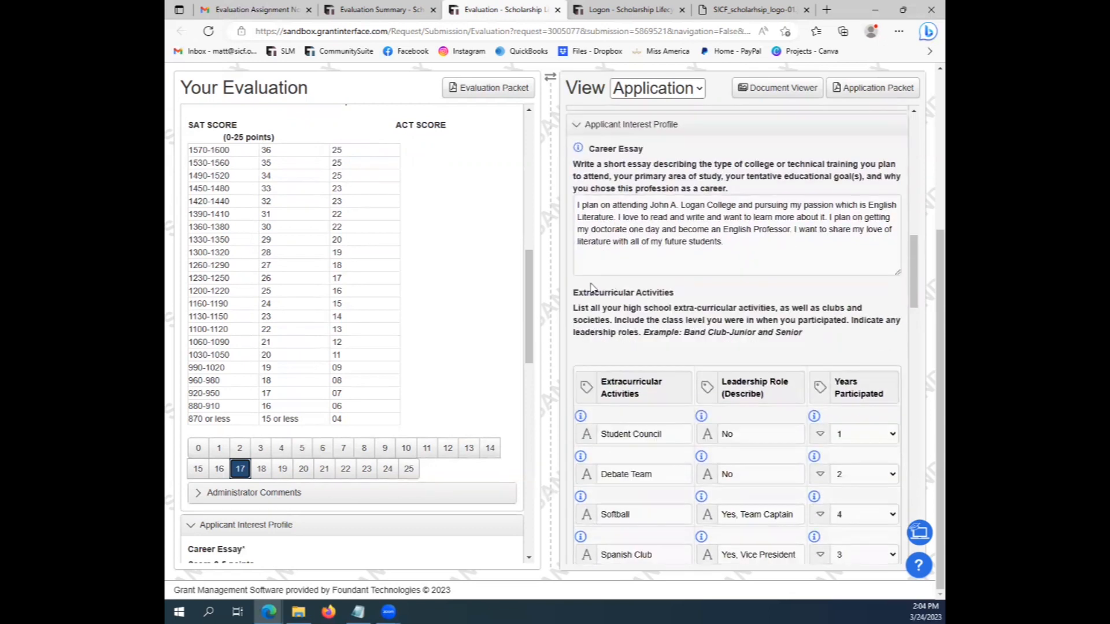
{"action": "scroll", "coordinate": [482, 297], "scroll_direction": "down", "scroll_amount": 3}
{"action": "scroll", "coordinate": [482, 297], "scroll_direction": "down", "scroll_amount": 1}
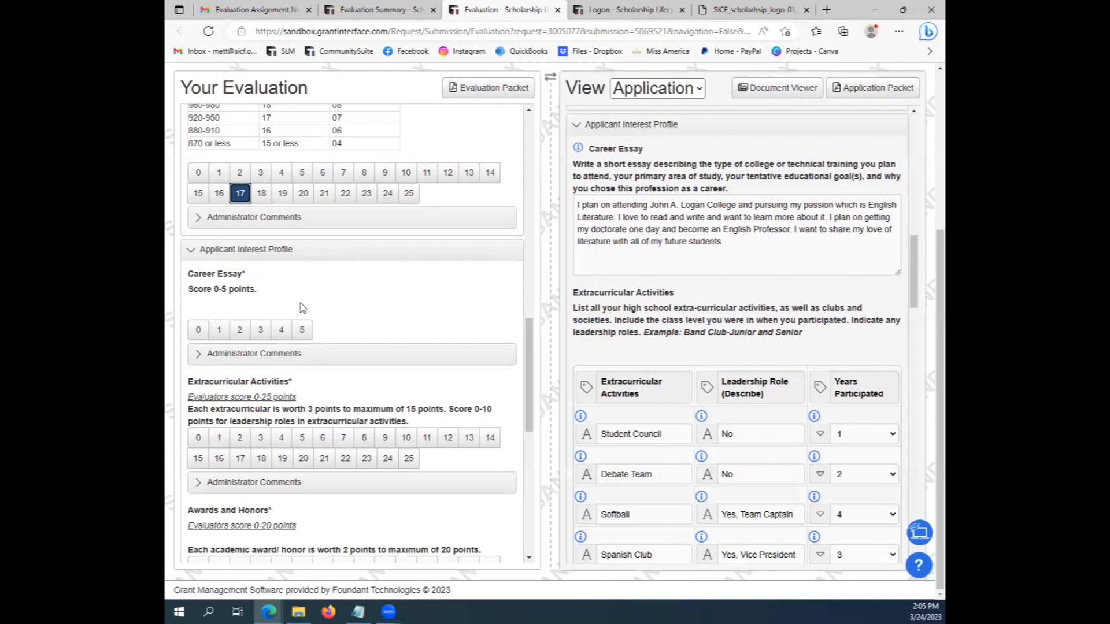
{"action": "left_click", "coordinate": [302, 330]}
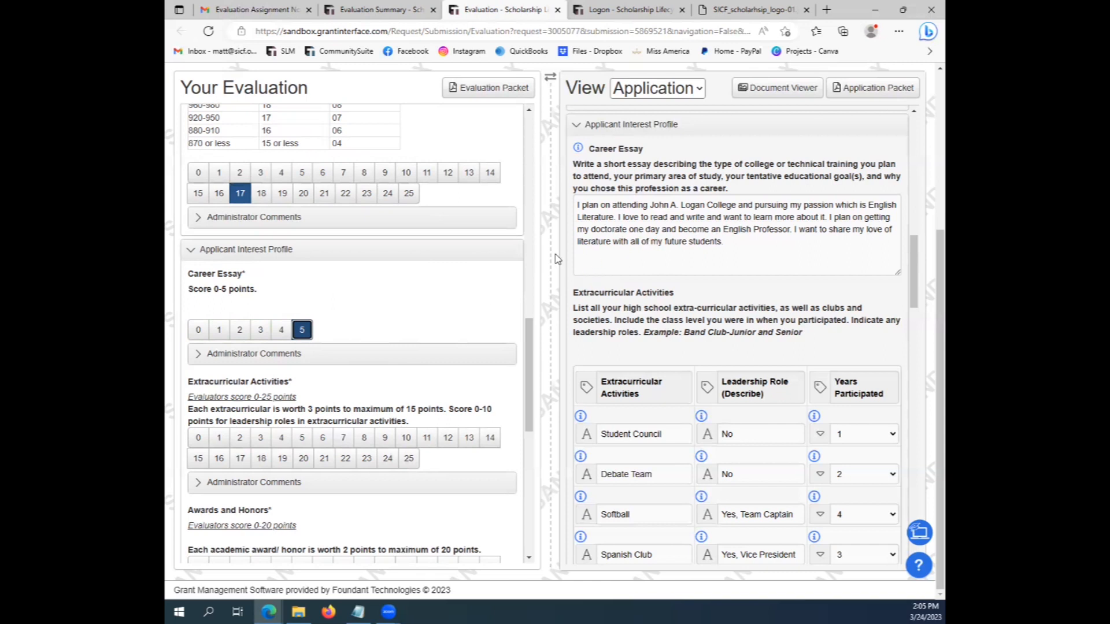
- Review the listed extracurricular activities and leadership roles and score Extracurricular Activities 19 points
{"action": "scroll", "coordinate": [575, 273], "scroll_direction": "down", "scroll_amount": 3}
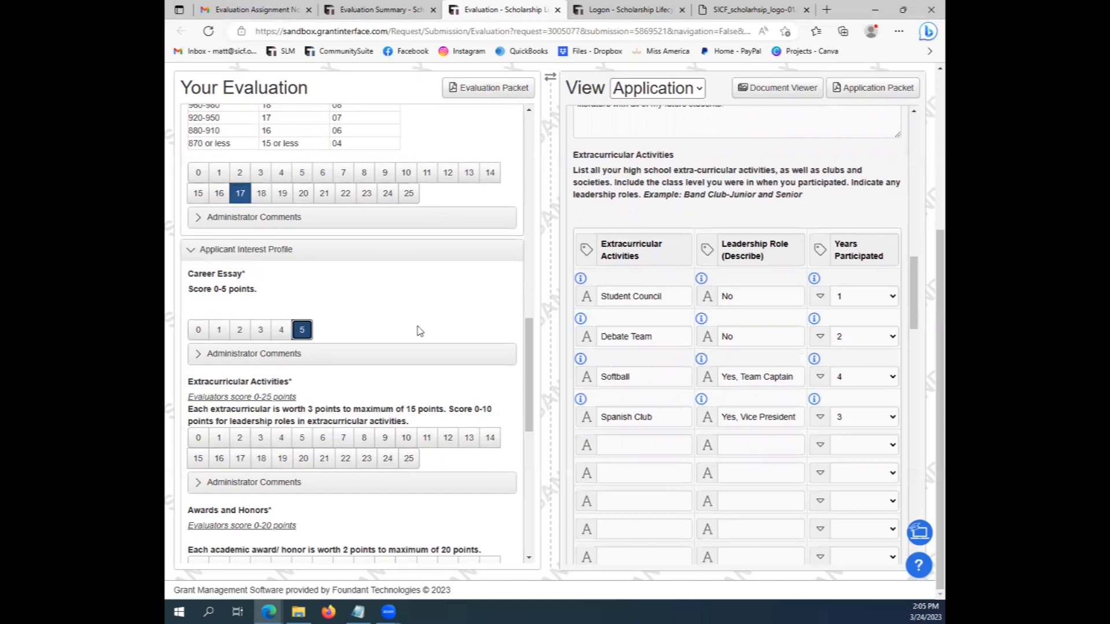
{"action": "scroll", "coordinate": [418, 331], "scroll_direction": "down", "scroll_amount": 4}
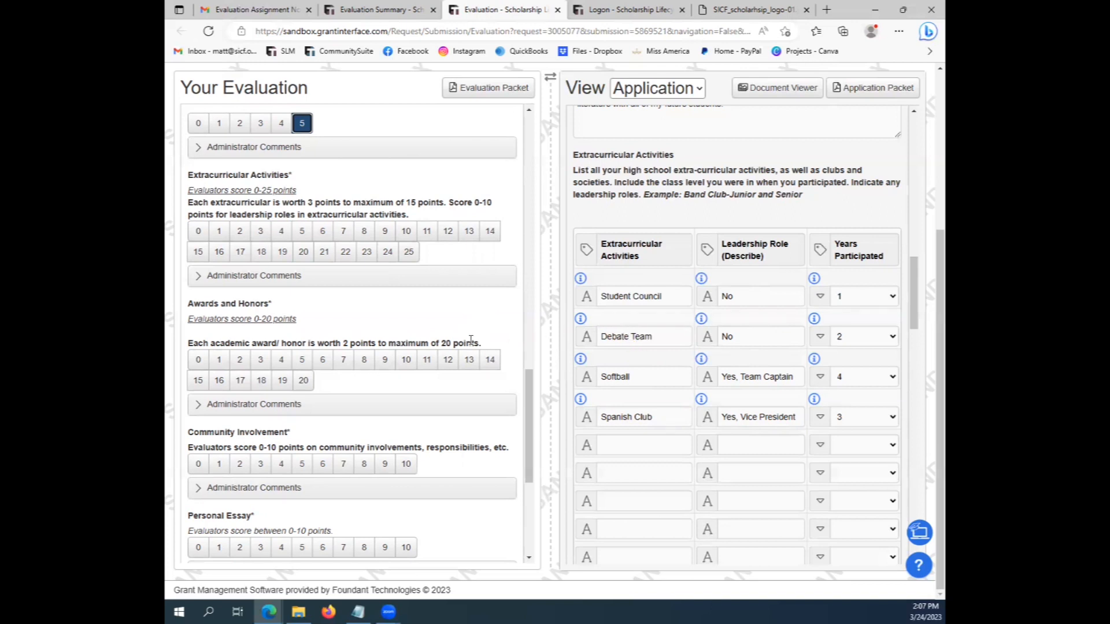
{"action": "left_click", "coordinate": [283, 254]}
- Review the applicant's listed awards and honors for each school year and score Awards and Honors 14 points
{"action": "scroll", "coordinate": [393, 287], "scroll_direction": "down", "scroll_amount": 1}
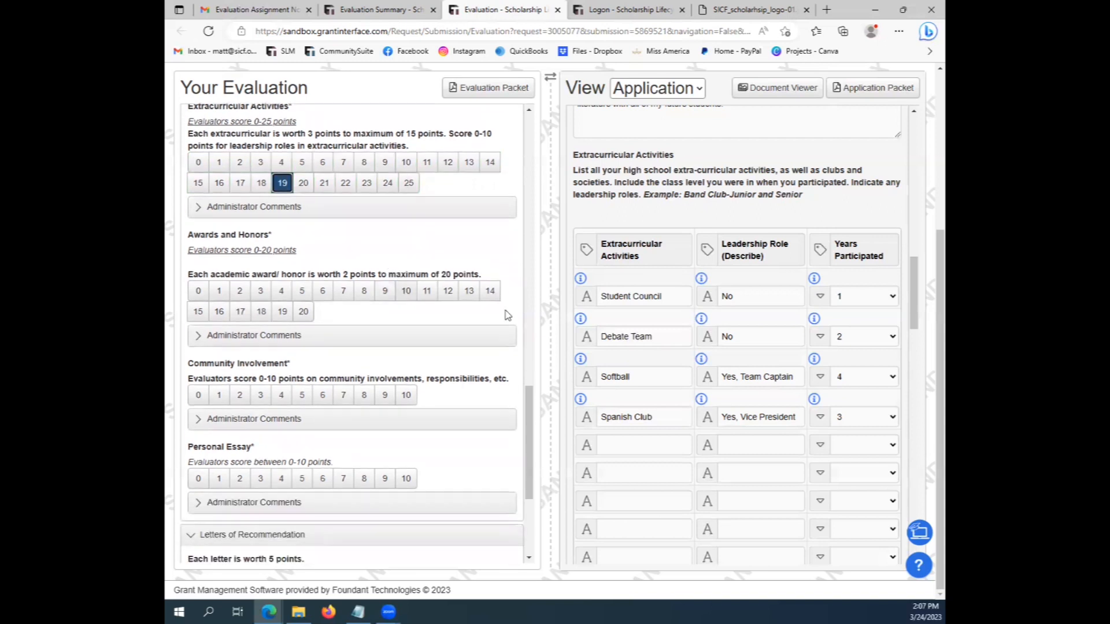
{"action": "scroll", "coordinate": [607, 292], "scroll_direction": "down", "scroll_amount": 7}
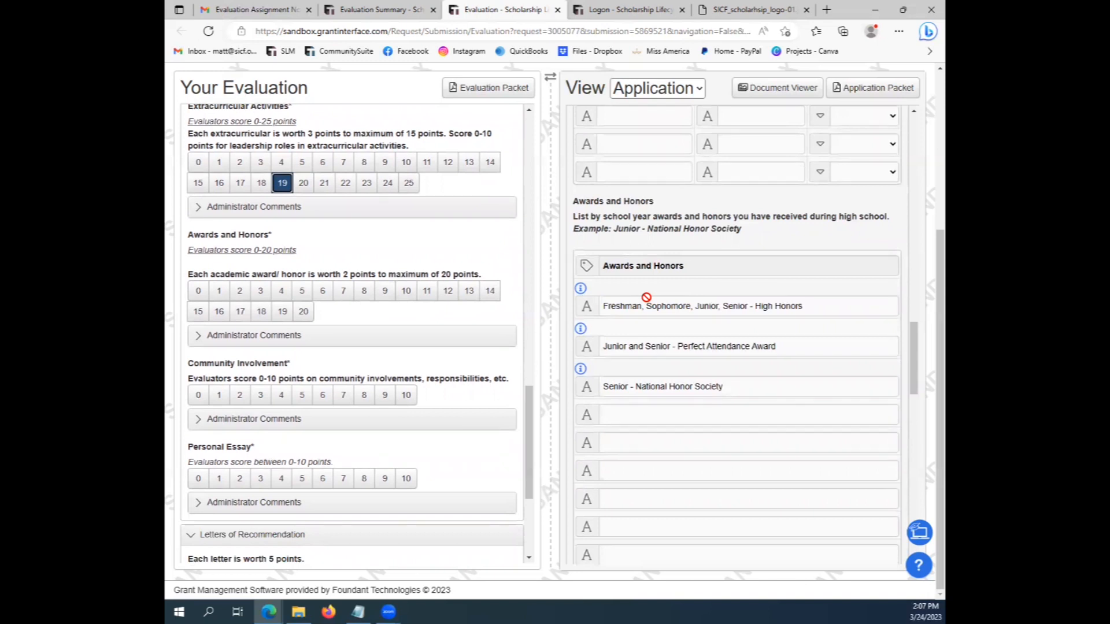
{"action": "scroll", "coordinate": [646, 297], "scroll_direction": "down", "scroll_amount": 1}
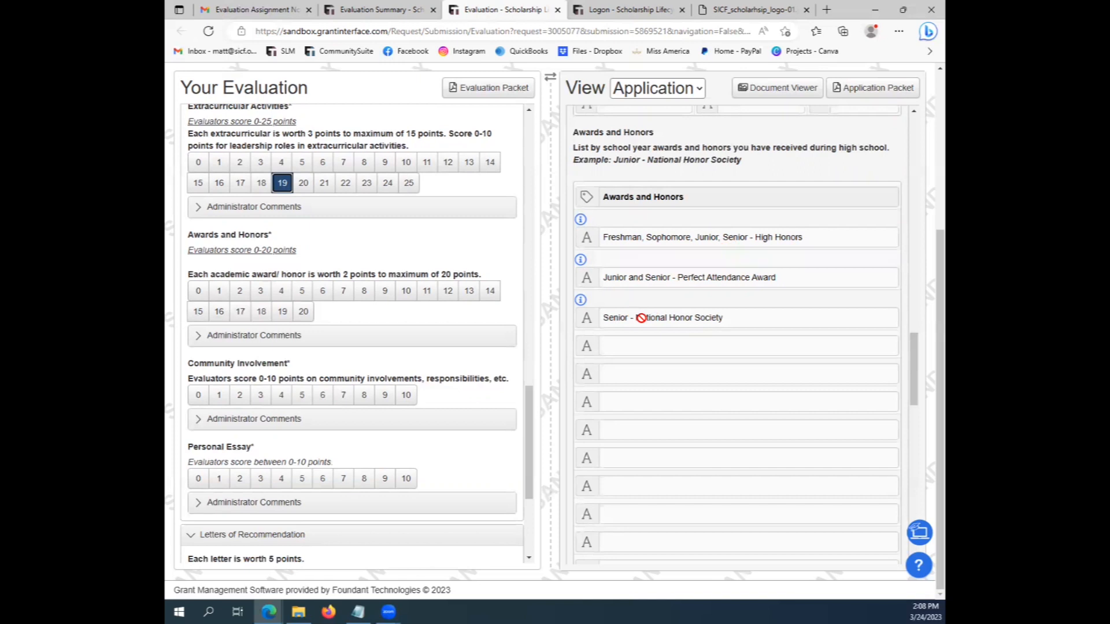
{"action": "left_click", "coordinate": [489, 291]}
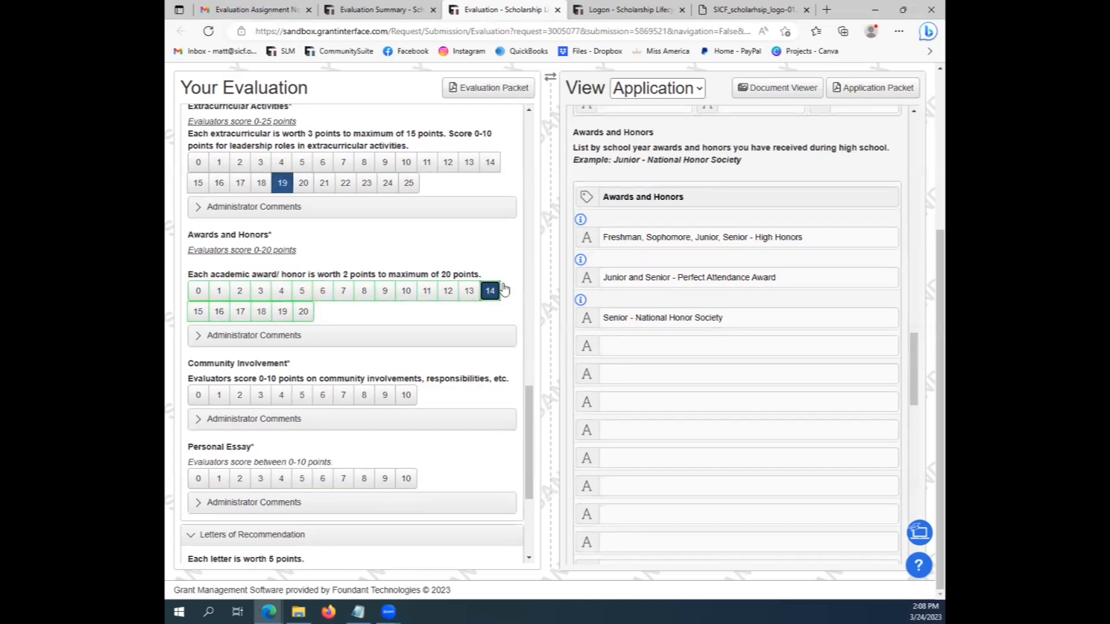
- Read the applicant's community involvement entries and score Community Involvement 7 points
{"action": "scroll", "coordinate": [657, 294], "scroll_direction": "down", "scroll_amount": 5}
{"action": "scroll", "coordinate": [657, 294], "scroll_direction": "down", "scroll_amount": 1}
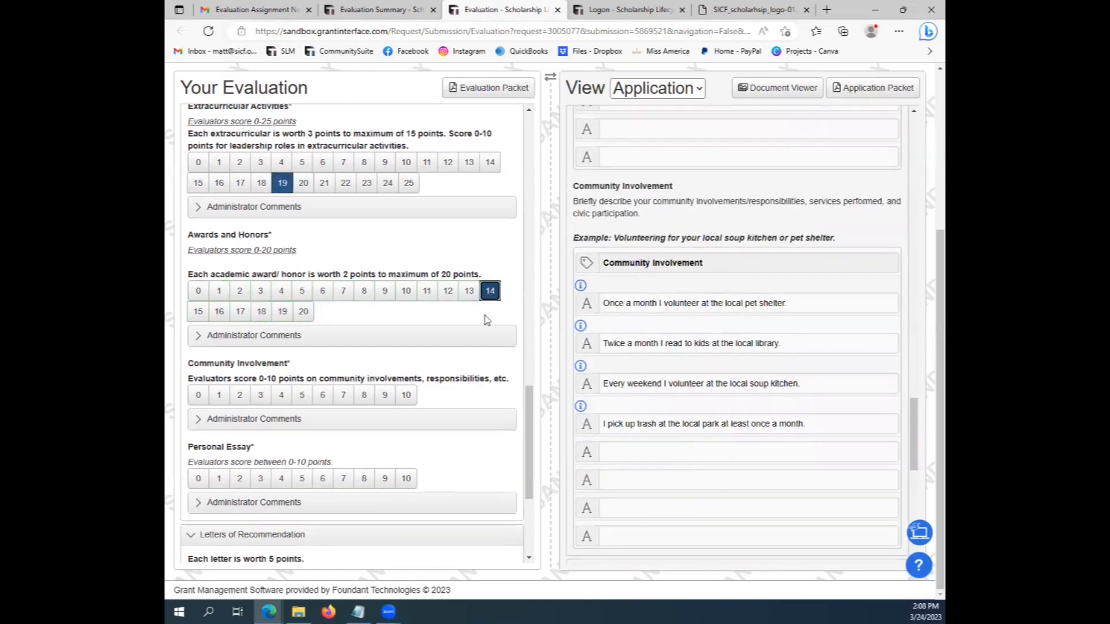
{"action": "scroll", "coordinate": [451, 321], "scroll_direction": "down", "scroll_amount": 2}
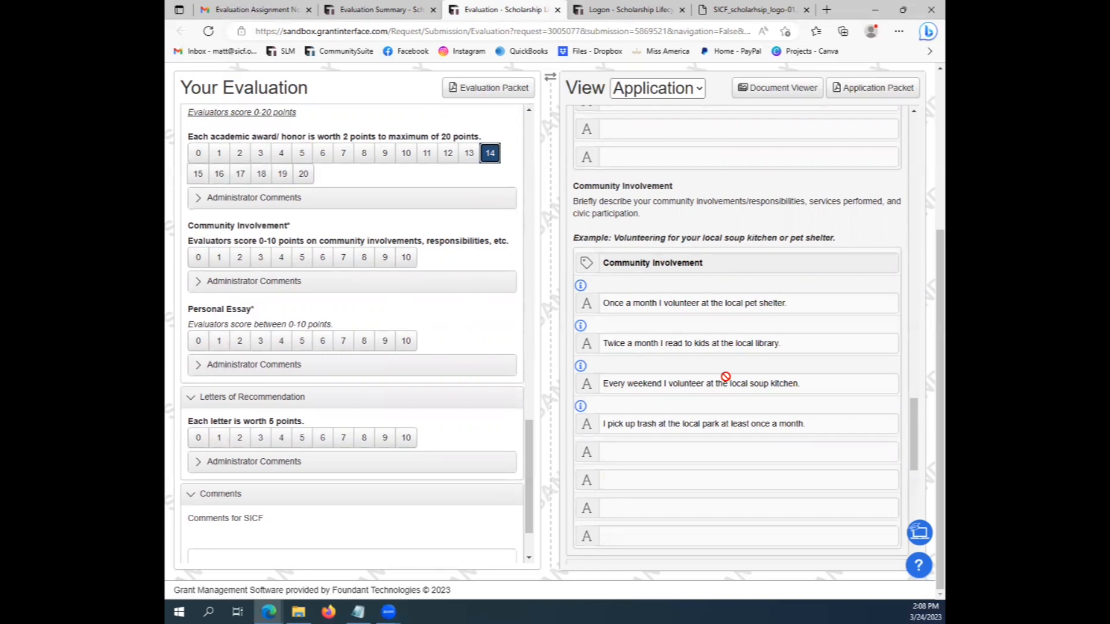
{"action": "scroll", "coordinate": [674, 345], "scroll_direction": "down", "scroll_amount": 2}
{"action": "scroll", "coordinate": [674, 345], "scroll_direction": "up", "scroll_amount": 1}
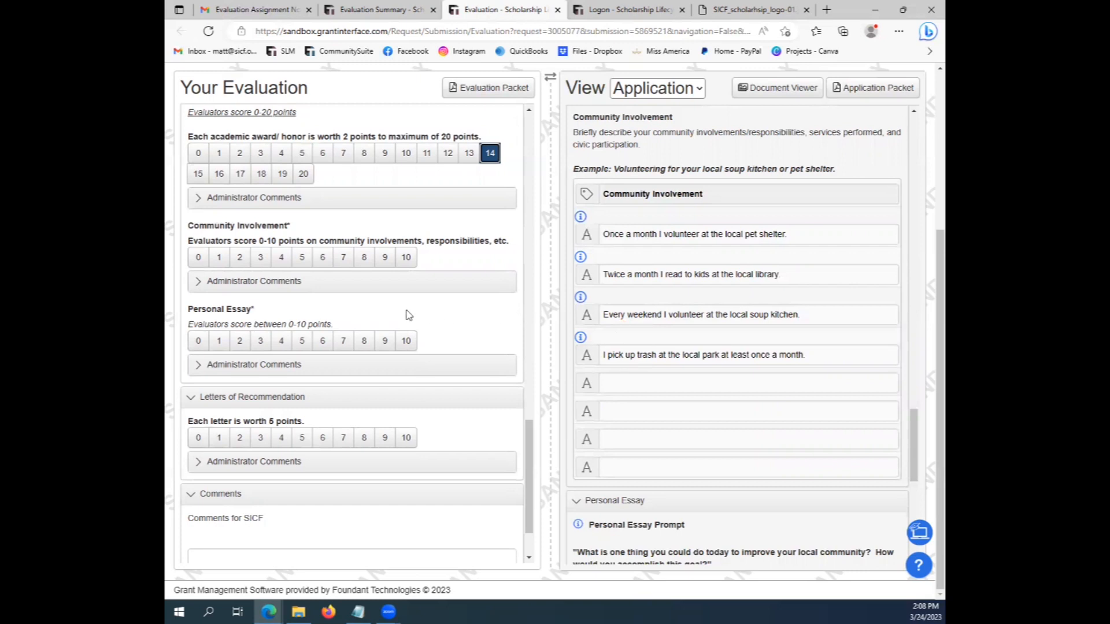
{"action": "left_click", "coordinate": [343, 258]}
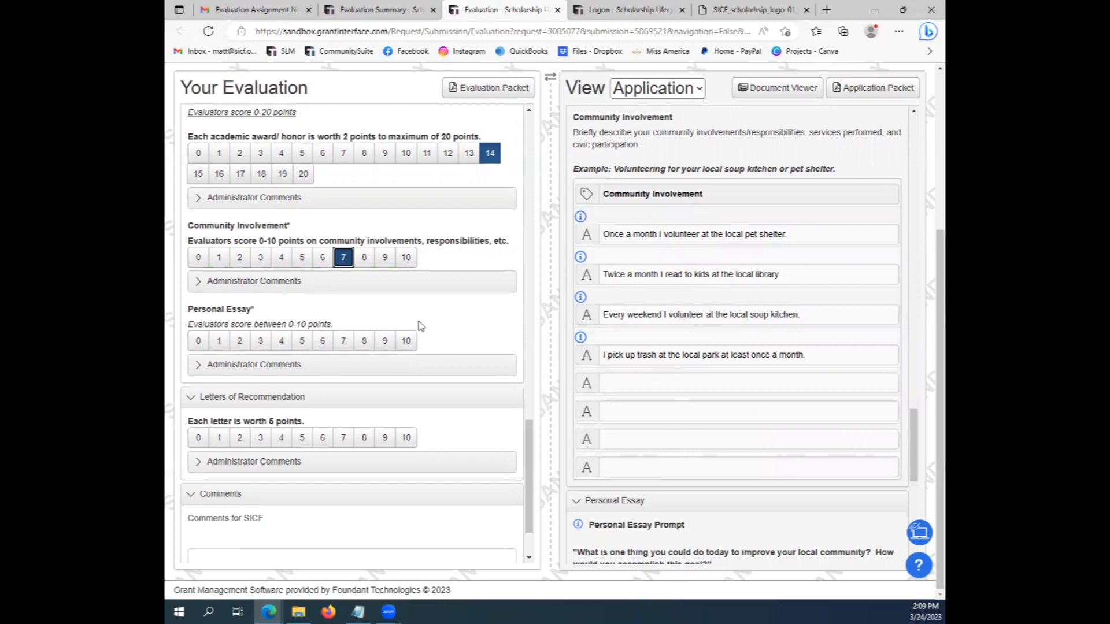
- Check the personal essay prompt and attached essay entry in the application and score Personal Essay 8 points
{"action": "scroll", "coordinate": [674, 353], "scroll_direction": "down", "scroll_amount": 3}
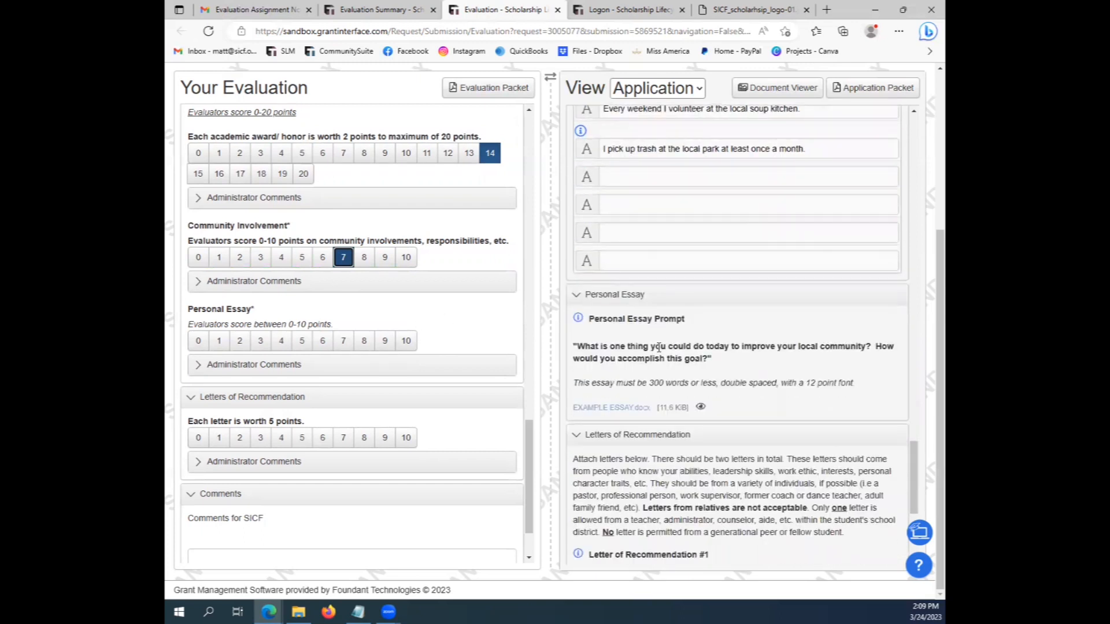
{"action": "scroll", "coordinate": [656, 345], "scroll_direction": "down", "scroll_amount": 1}
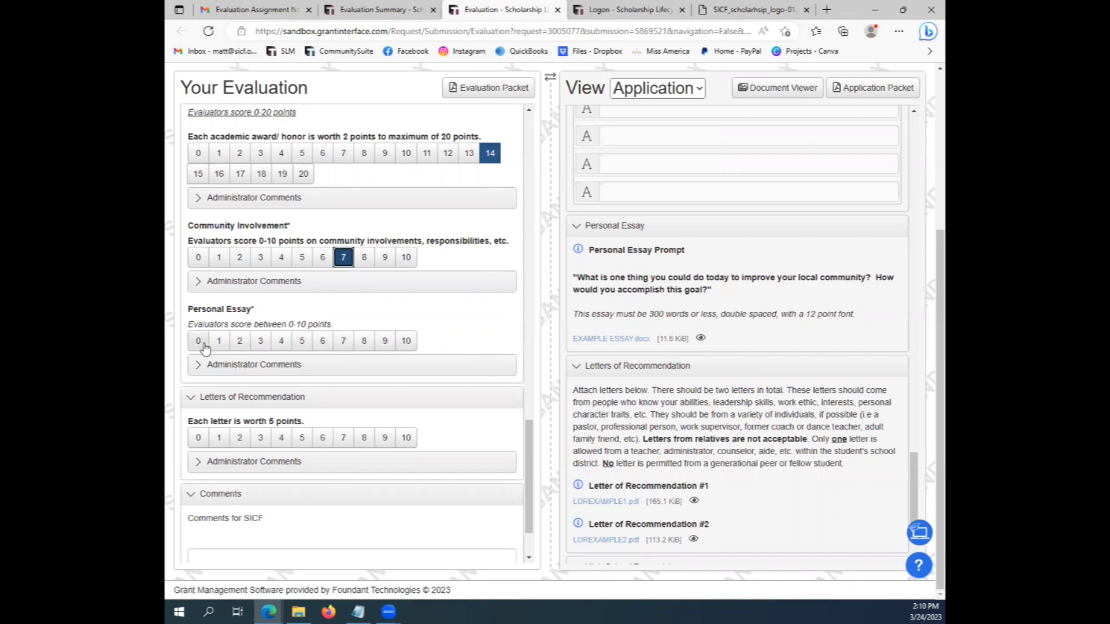
{"action": "left_click", "coordinate": [365, 347]}
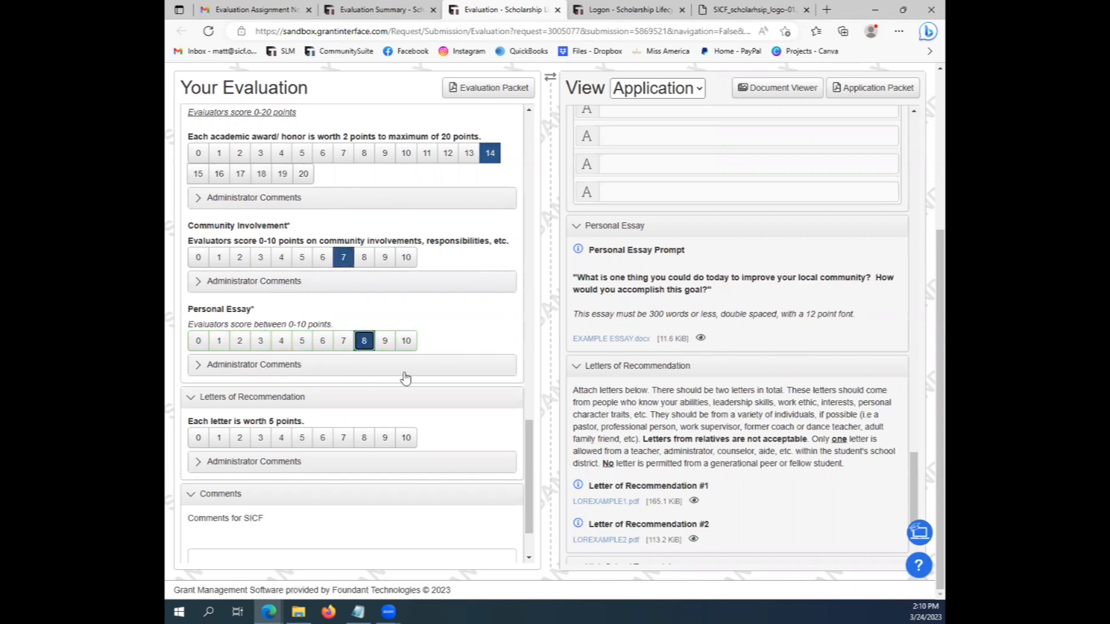
- Check the application for both attached letters of recommendation and score Letters of Recommendation 10 points
{"action": "scroll", "coordinate": [477, 347], "scroll_direction": "down", "scroll_amount": 2}
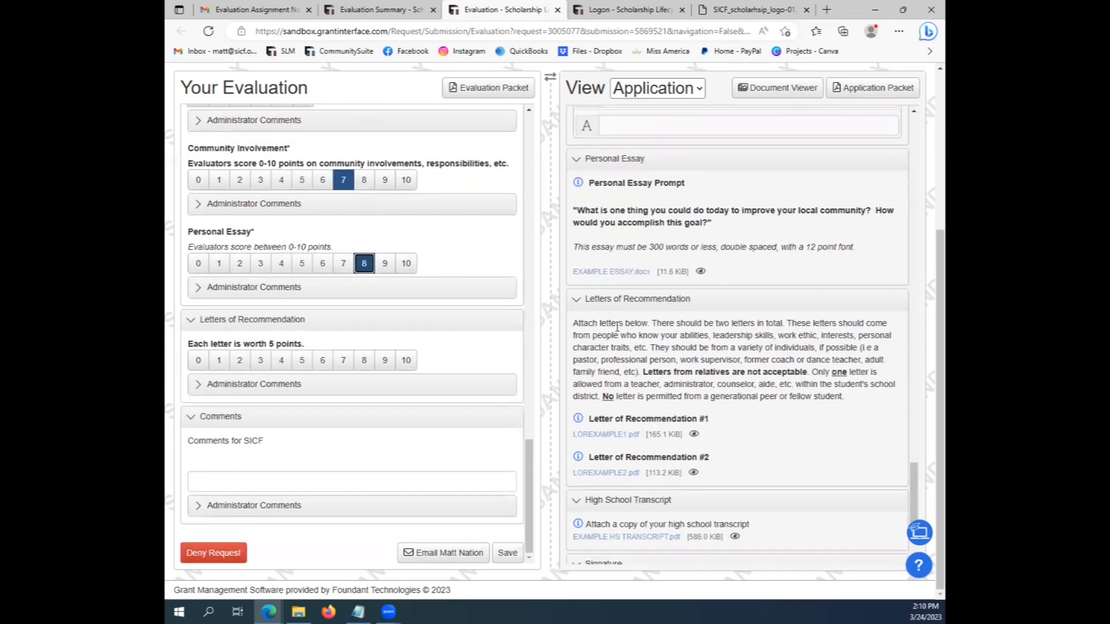
{"action": "scroll", "coordinate": [616, 338], "scroll_direction": "down", "scroll_amount": 3}
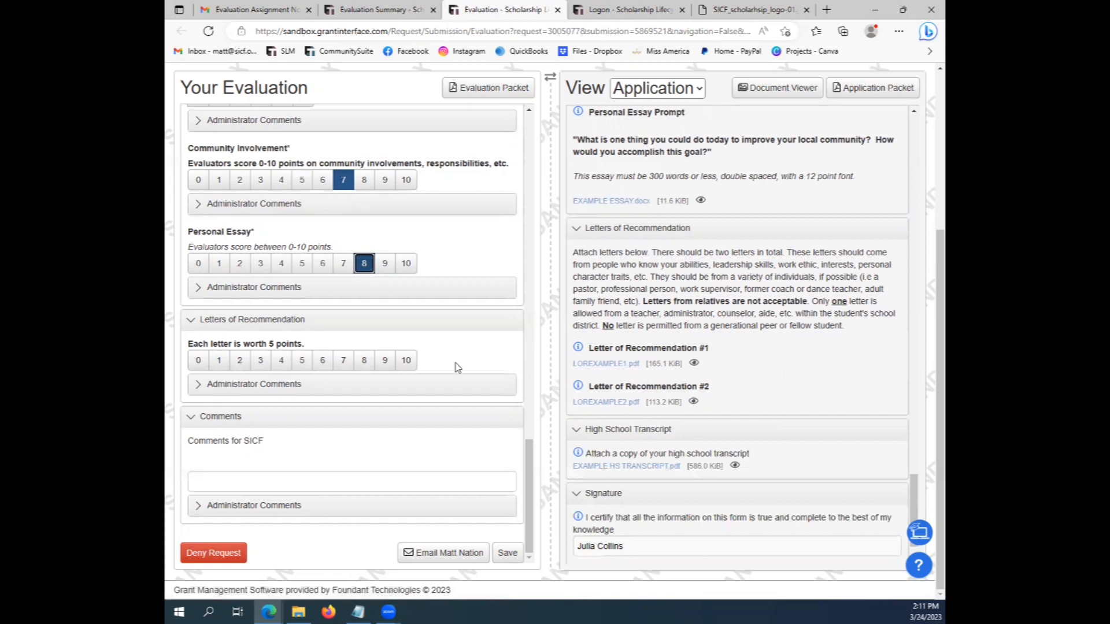
{"action": "left_click", "coordinate": [406, 358]}
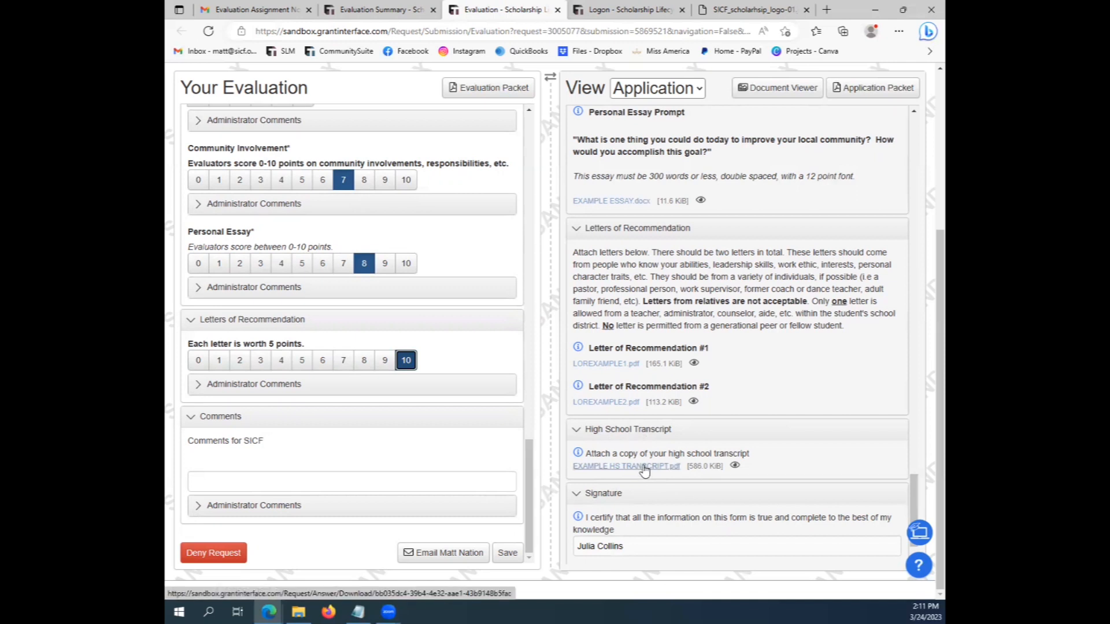
- Enter a comment for SICF about the need to focus on prompts and save the evaluation
{"action": "scroll", "coordinate": [630, 508], "scroll_direction": "down", "scroll_amount": 1}
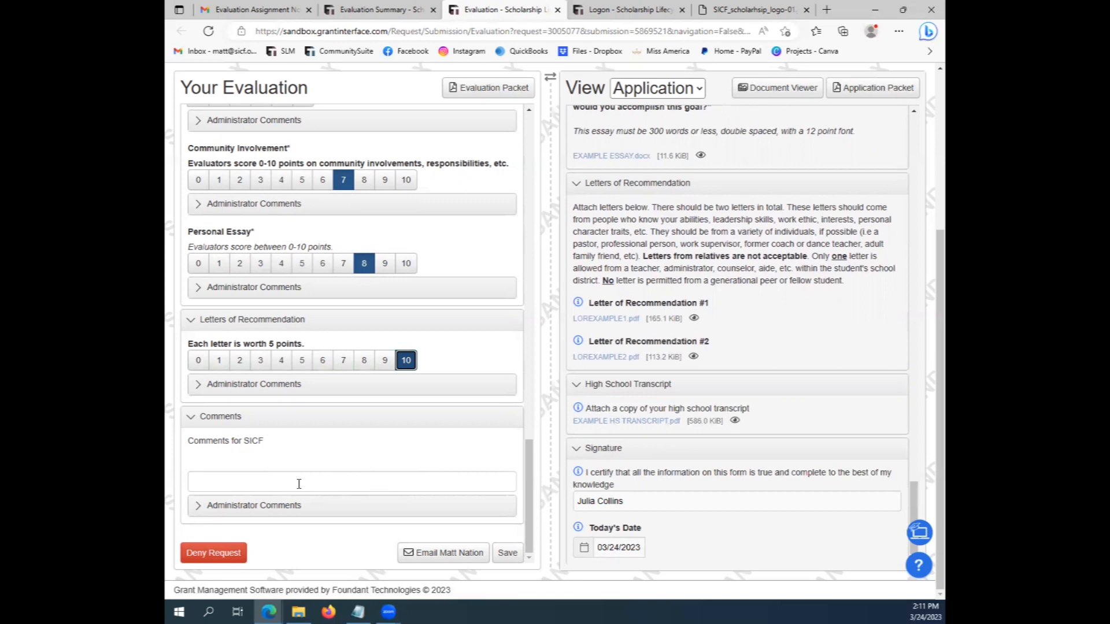
{"action": "scroll", "coordinate": [299, 483], "scroll_direction": "up", "scroll_amount": 6}
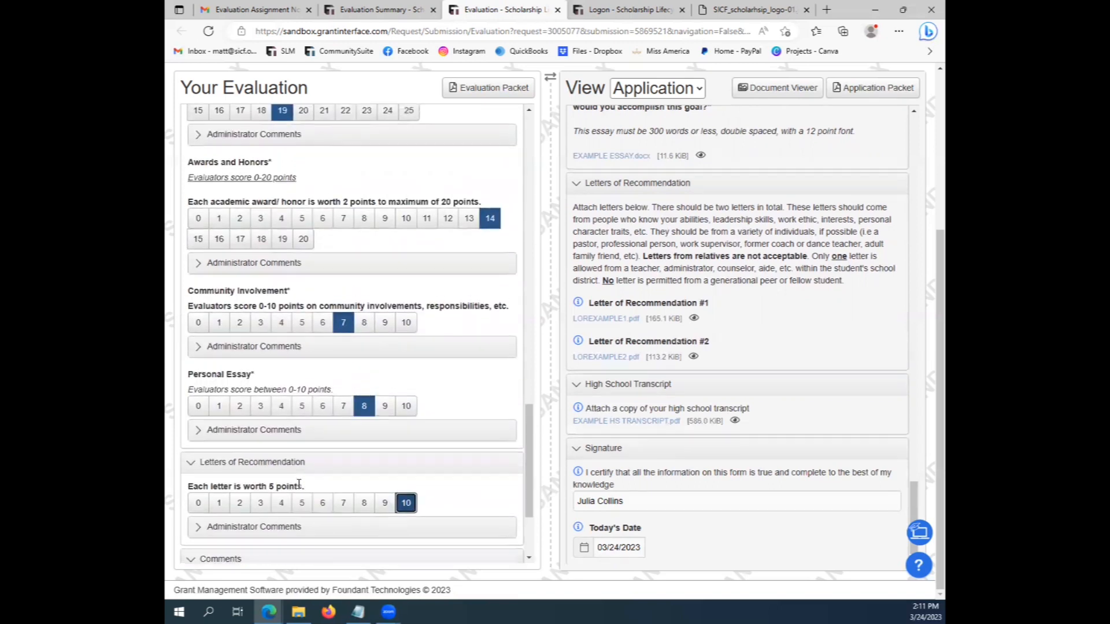
{"action": "scroll", "coordinate": [297, 488], "scroll_direction": "up", "scroll_amount": 4}
{"action": "scroll", "coordinate": [297, 488], "scroll_direction": "down", "scroll_amount": 9}
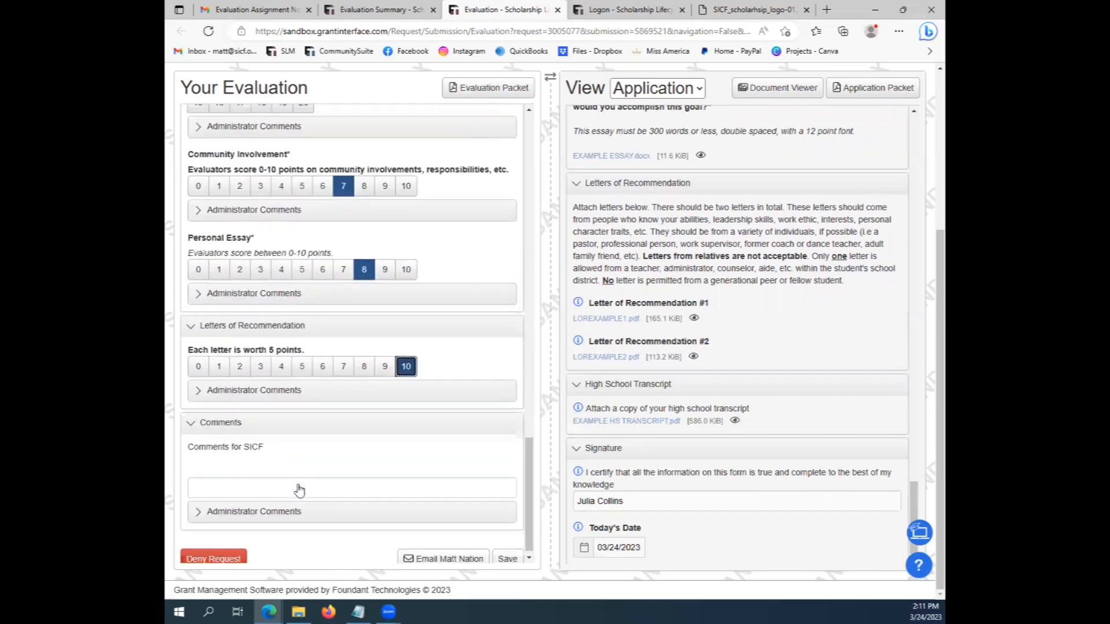
{"action": "left_click", "coordinate": [257, 485]}
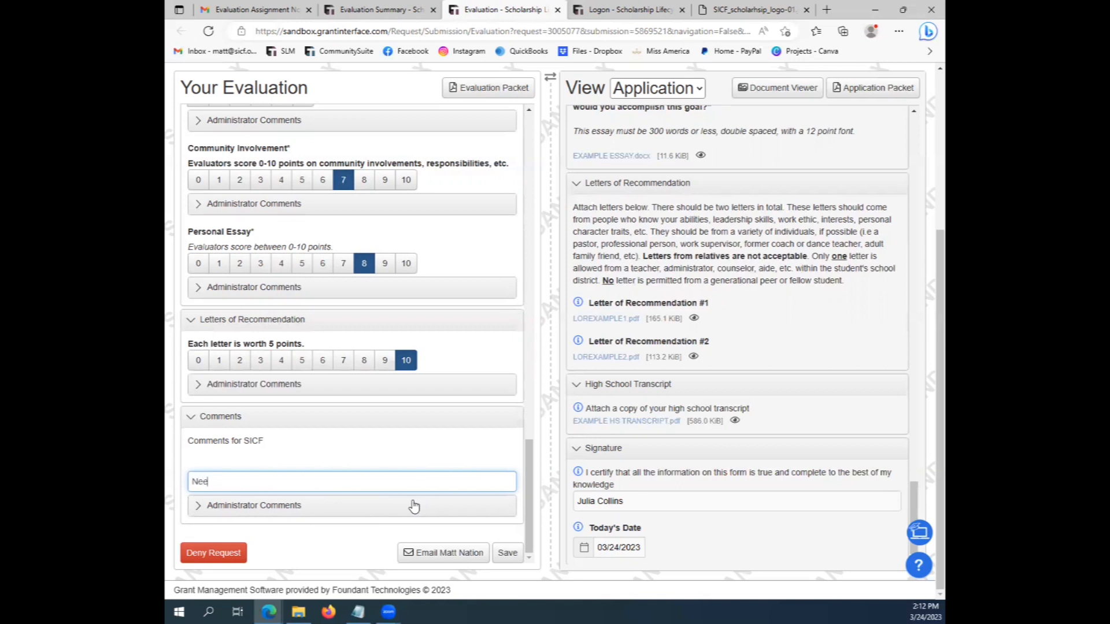
{"action": "type", "text": "focus on prompts."}
{"action": "left_click", "coordinate": [508, 553]}
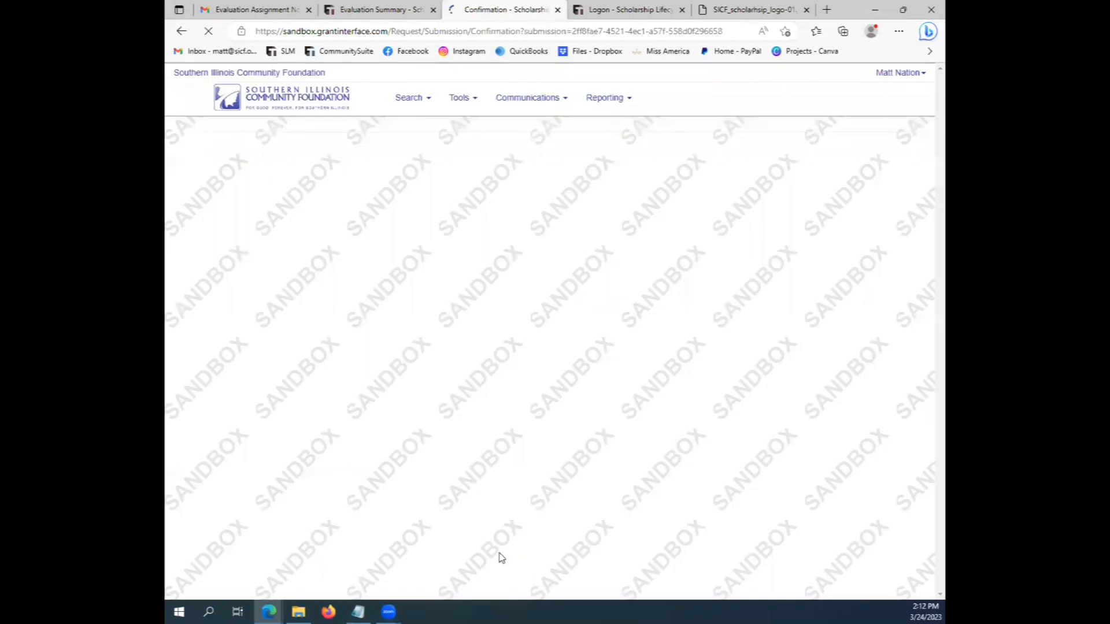